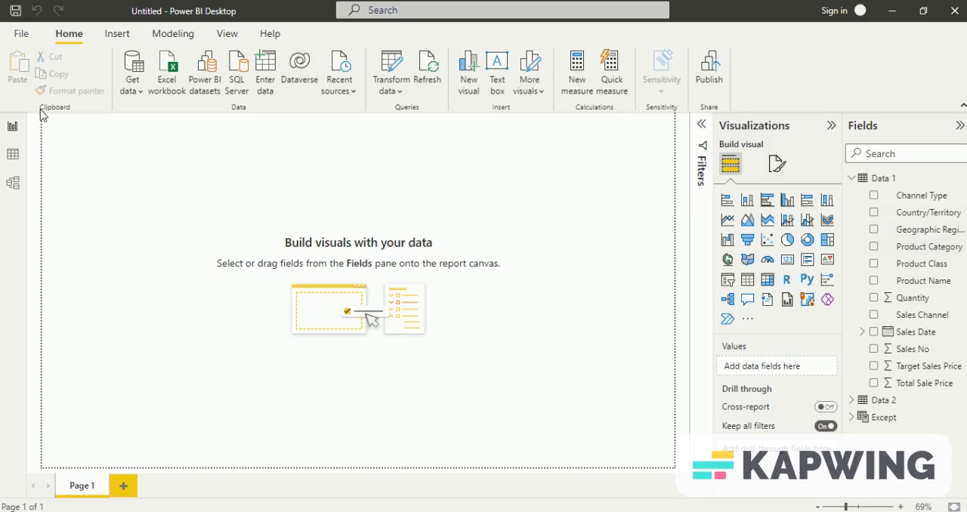
# Step: Show the Data 1 table's rows and select its Total Sale Price column
pyautogui.click(13, 154)
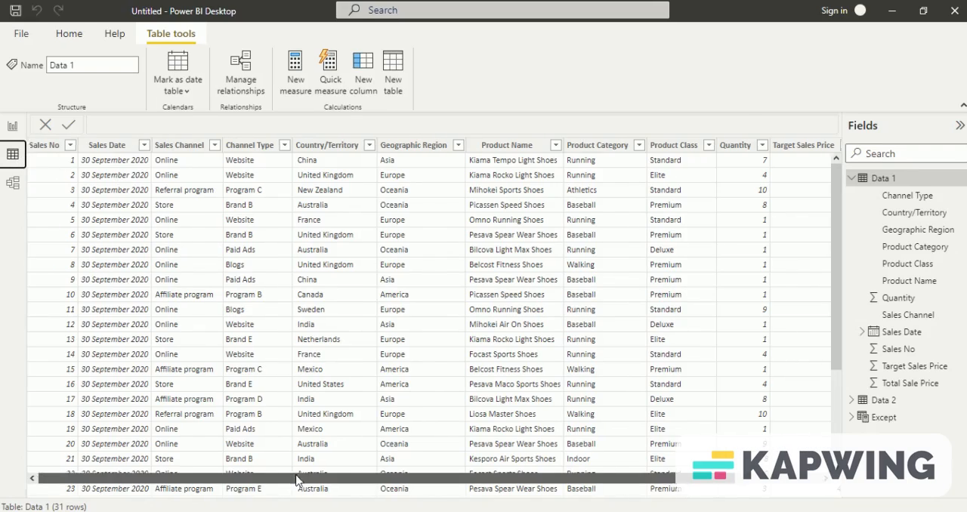
pyautogui.moveTo(285, 479); pyautogui.dragTo(400, 487)
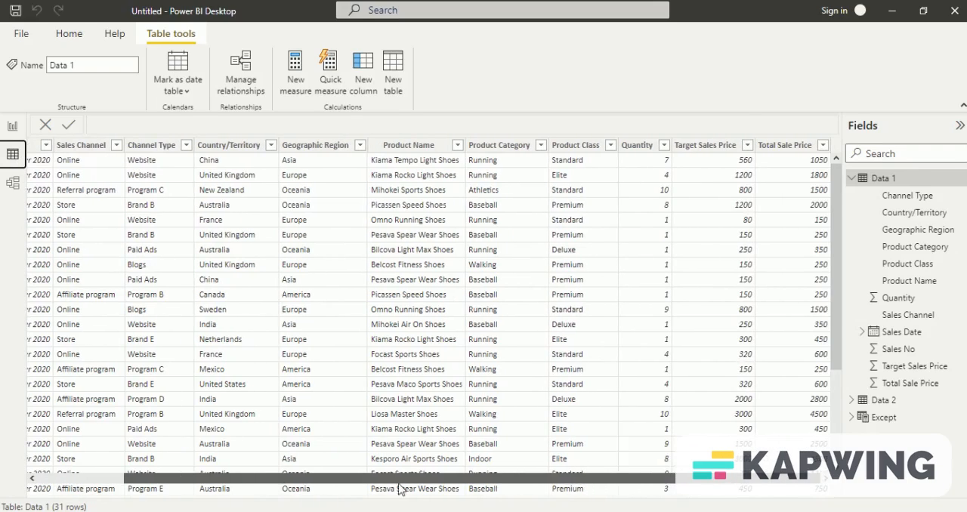
pyautogui.click(783, 145)
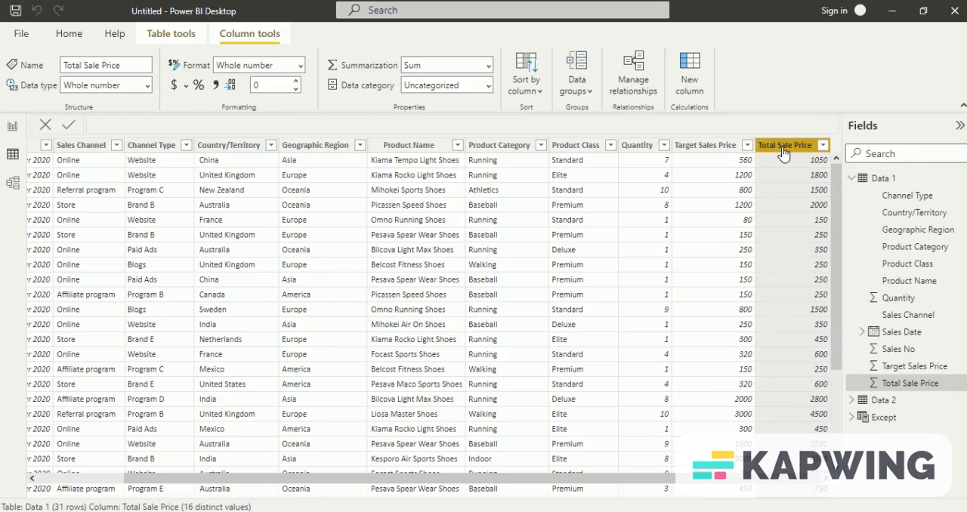
# Step: Create a new measure in the Data 1 table and name it "Sun of Sales"
pyautogui.rightClick(874, 186)
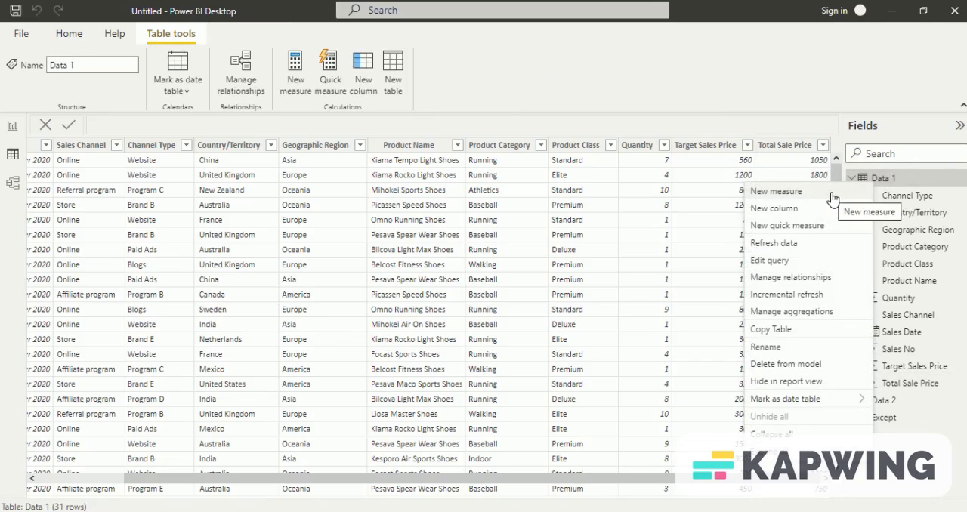
pyautogui.press('Escape')
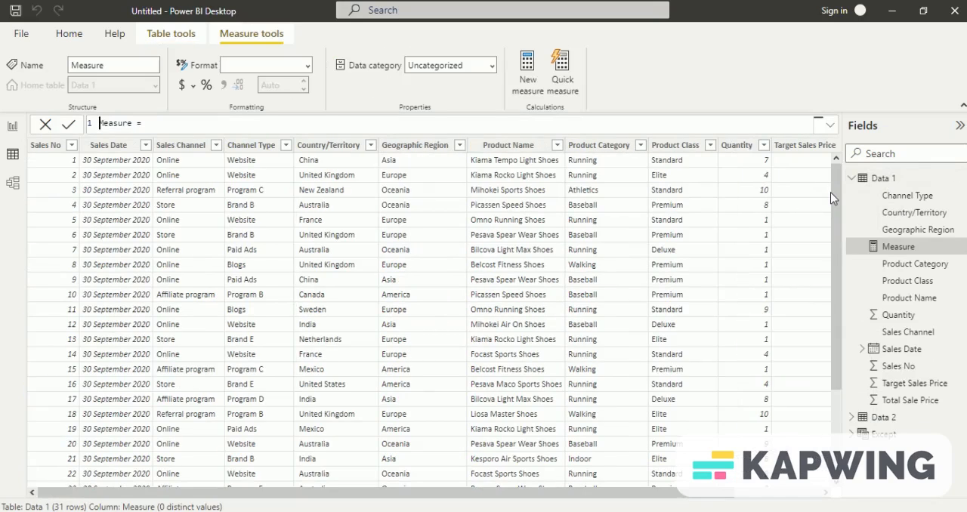
pyautogui.hotkey('ctrl', 'a')
pyautogui.write('SuM OF')
pyautogui.press('BackSpace')
pyautogui.press('BackSpace')
pyautogui.press('BackSpace')
pyautogui.press('BackSpace')
pyautogui.press('BackSpace')
pyautogui.press('BackSpace')
pyautogui.write('un of Sales = cal')
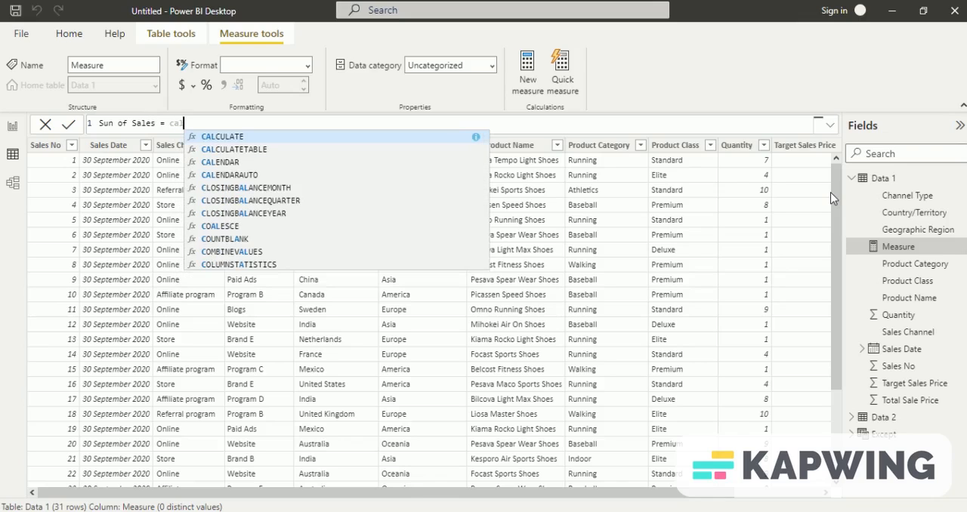
# Step: Define the new measure as CALCULATE(SUM('Data 1'[Total Sale Price])) and commit the formula
pyautogui.press('Tab')
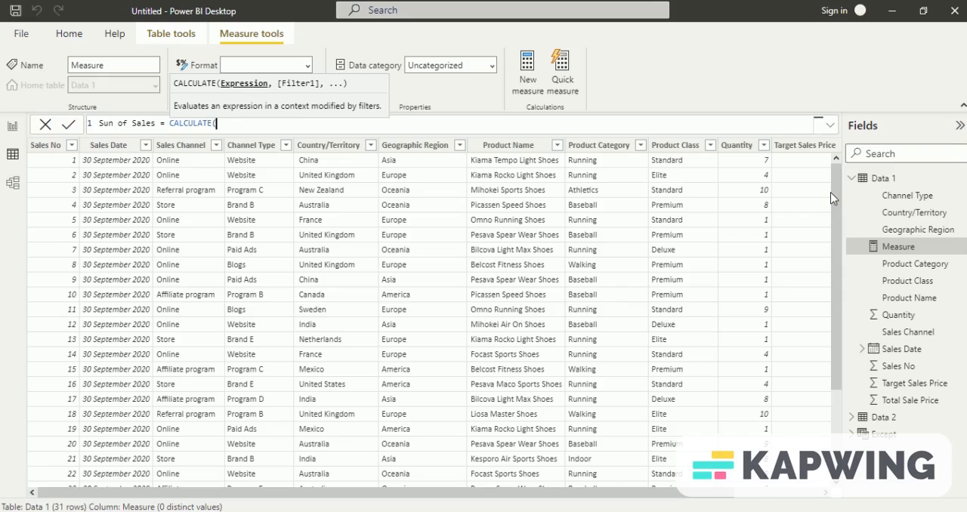
pyautogui.write('sum')
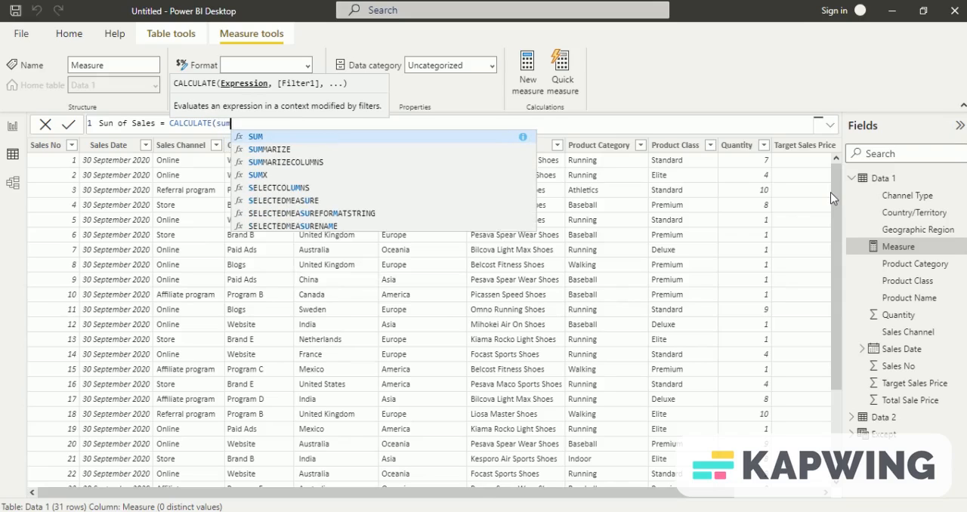
pyautogui.press('Tab')
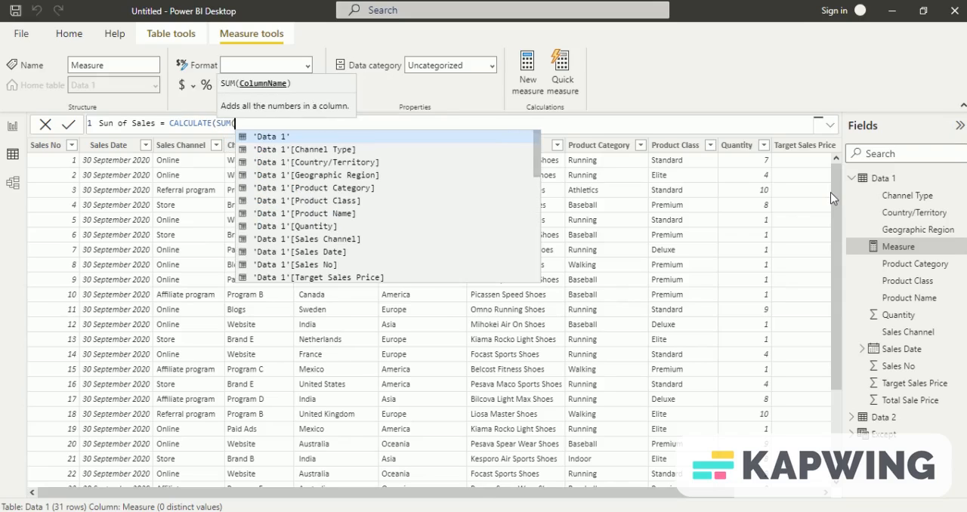
pyautogui.press('Down')
pyautogui.press('Down')
pyautogui.press('Down')
pyautogui.press('Down')
pyautogui.press('Down')
pyautogui.press('Down')
pyautogui.press('Down')
pyautogui.press('Down')
pyautogui.press('Down')
pyautogui.press('Down')
pyautogui.press('Down')
pyautogui.press('Down')
pyautogui.press('Tab')
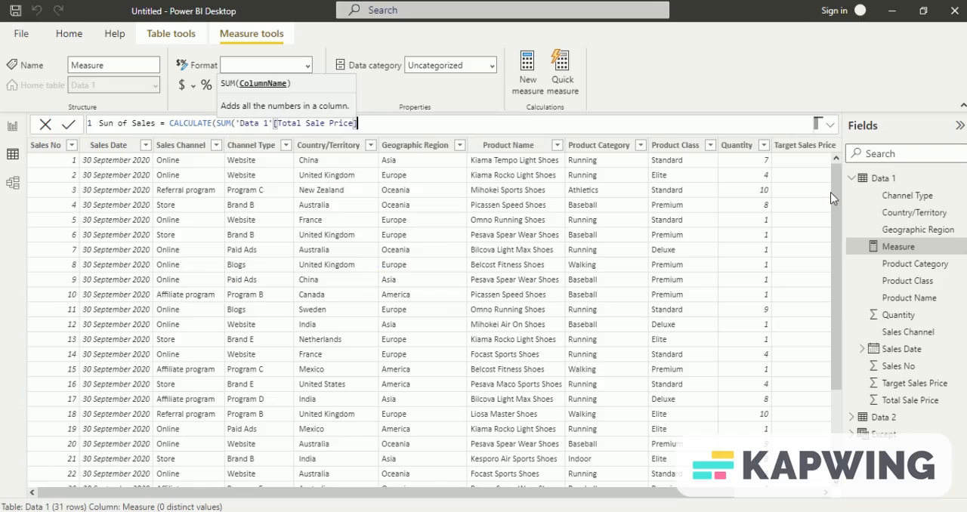
pyautogui.write('))')
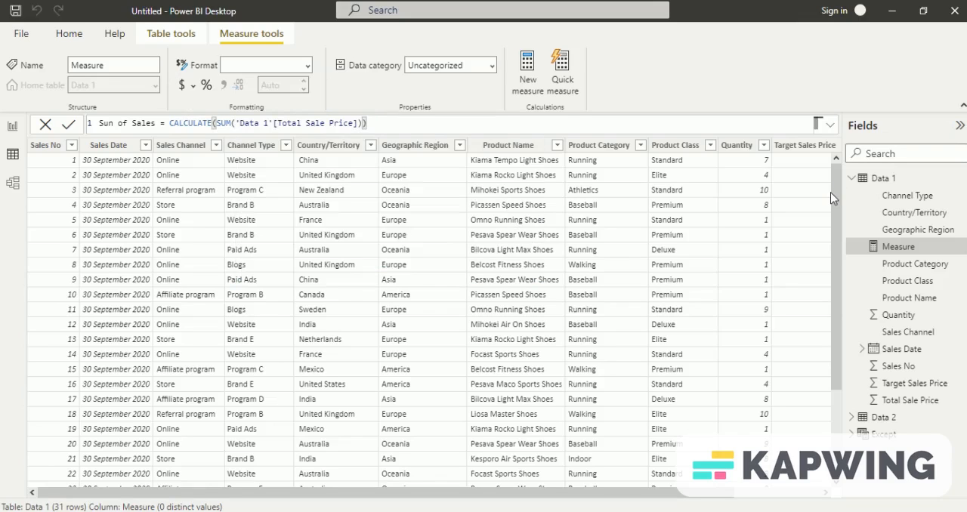
pyautogui.press('Return')
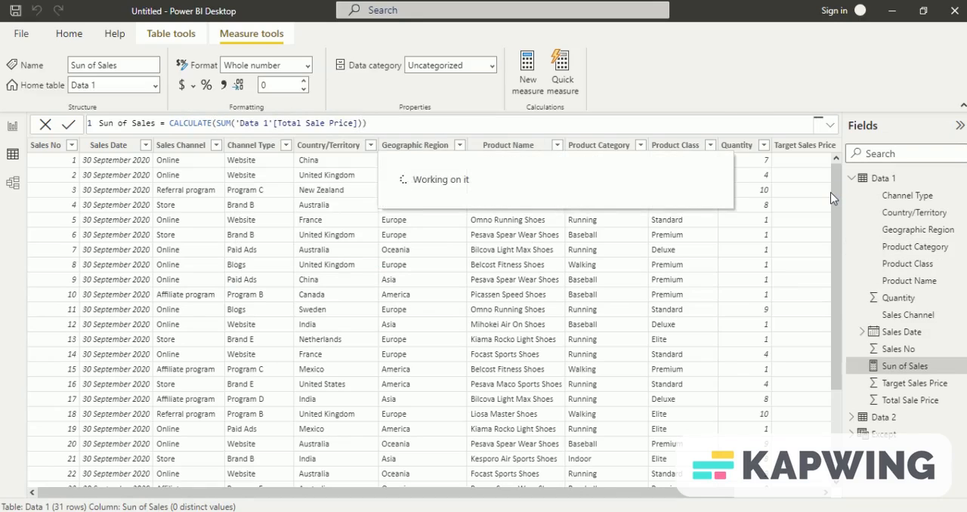
# Step: Correct the measure's name to "Sum of Sales" in its formula
pyautogui.click(112, 123)
pyautogui.press('BackSpace')
pyautogui.write('m')
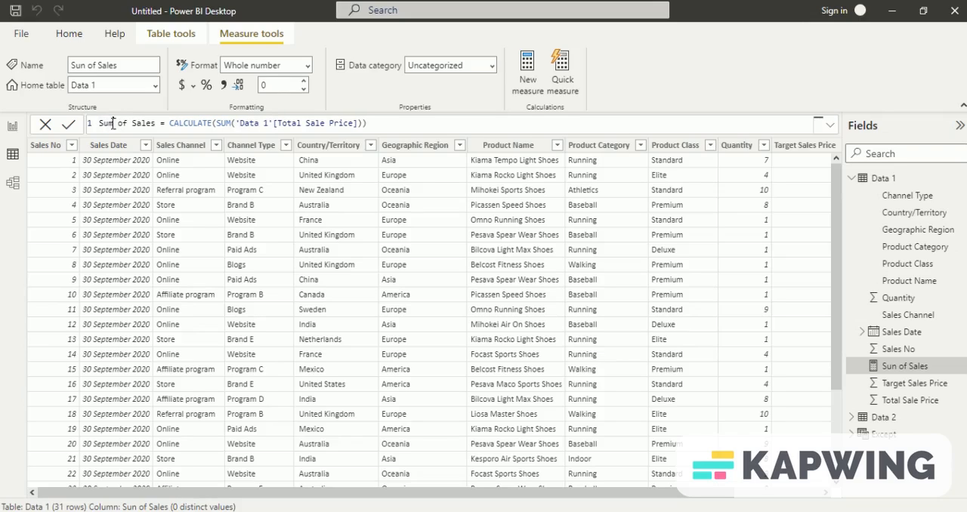
pyautogui.press('Return')
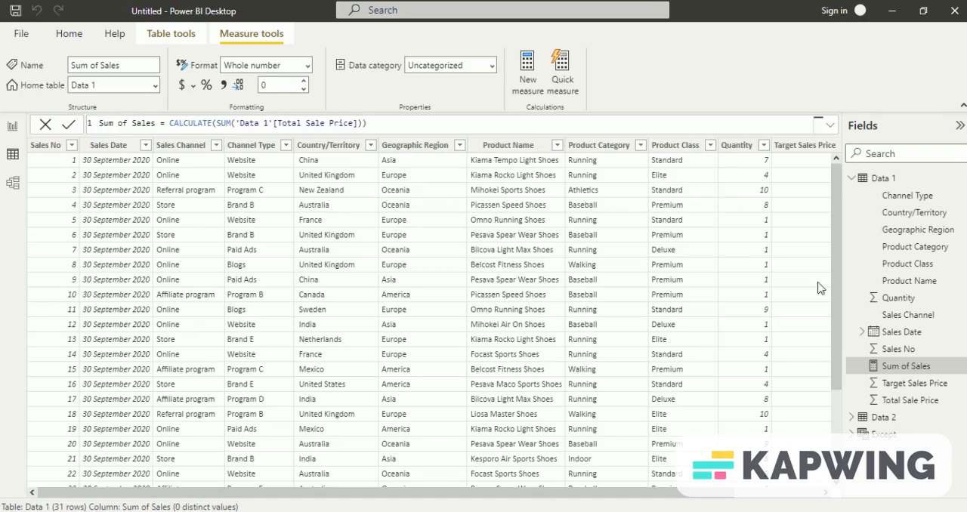
# Step: Create another measure in the Data 1 table and name it "ALL sum of sales"
pyautogui.click(875, 185)
pyautogui.rightClick(873, 185)
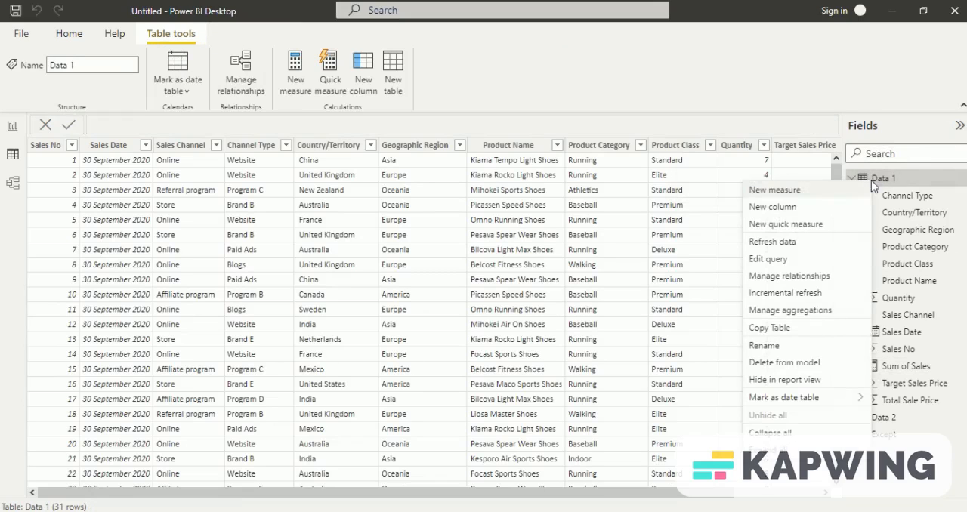
pyautogui.click(815, 196)
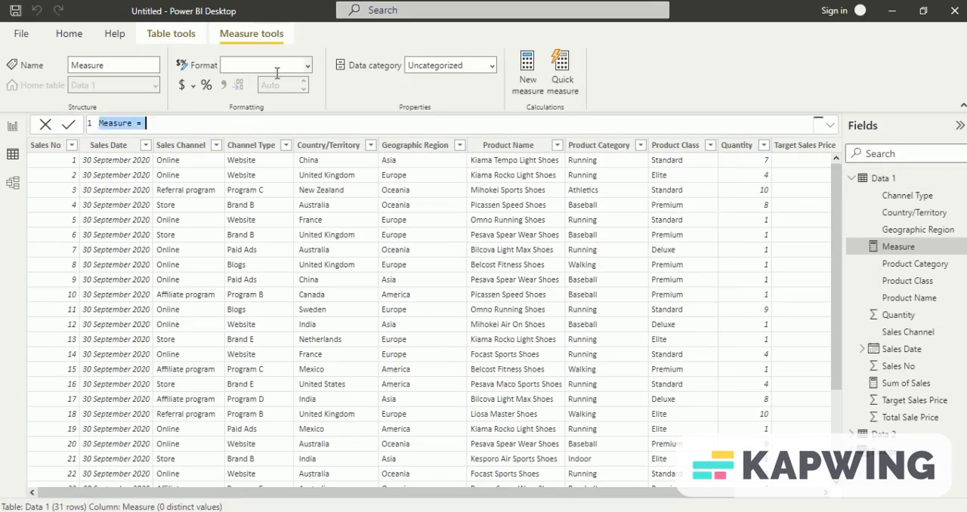
pyautogui.write('sum')
pyautogui.press('BackSpace')
pyautogui.press('BackSpace')
pyautogui.press('BackSpace')
pyautogui.write('A')
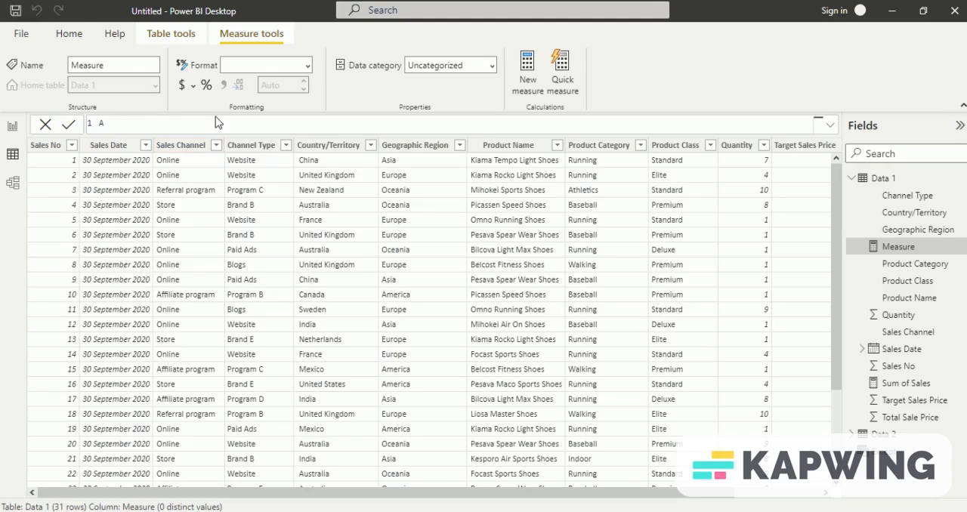
pyautogui.write('LL sum of sales = cal')
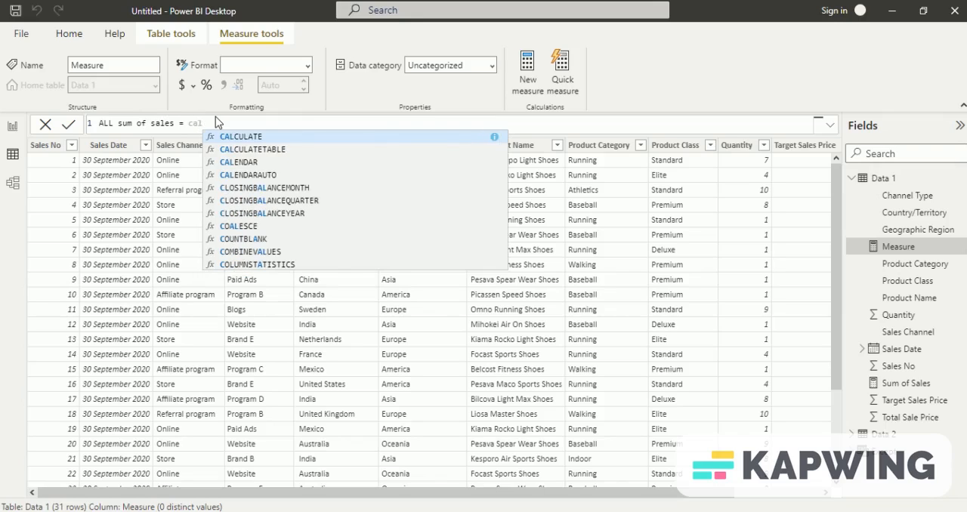
# Step: Begin the ALL sum of sales formula with CALCULATE, using the [Sum of Sales] measure as its expression
pyautogui.press('Tab')
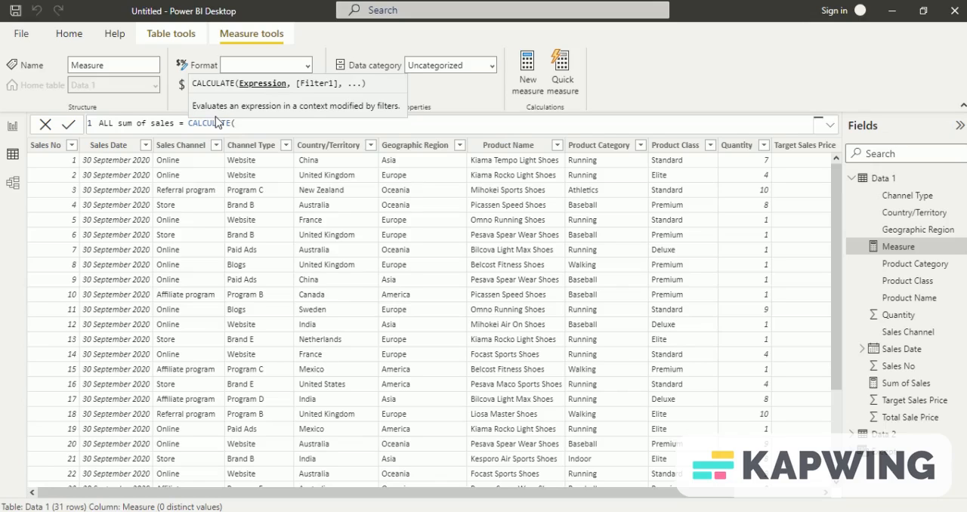
pyautogui.write('sum')
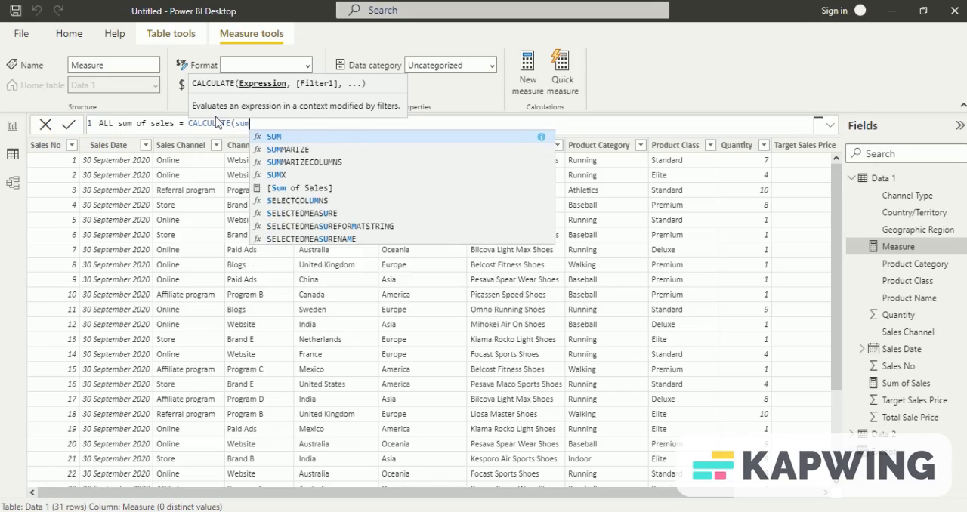
pyautogui.press('Down')
pyautogui.press('Down')
pyautogui.press('Down')
pyautogui.press('Down')
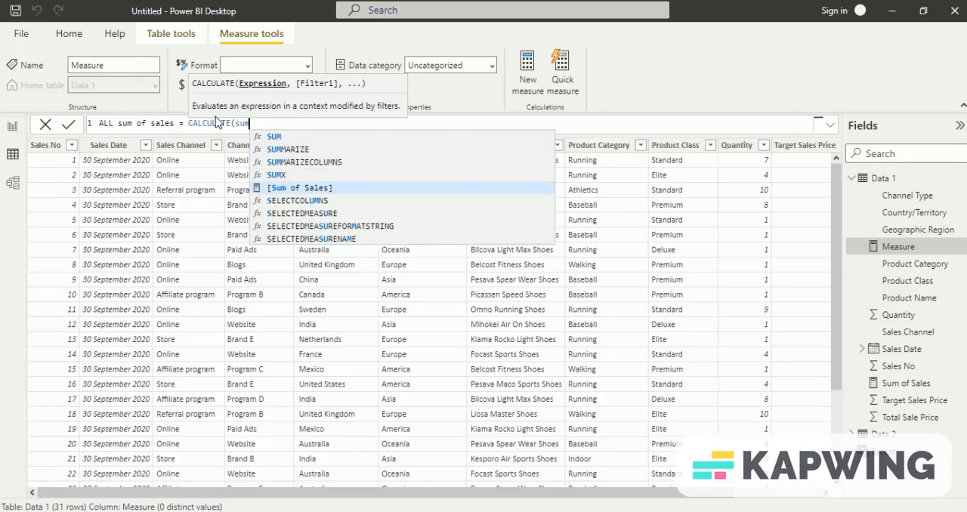
pyautogui.press('Tab')
pyautogui.write(', ')
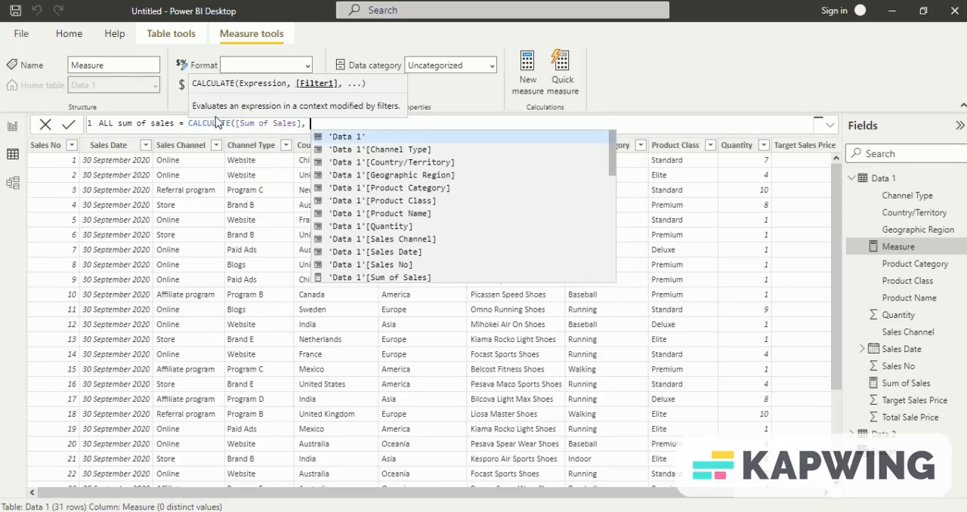
pyautogui.write('all')
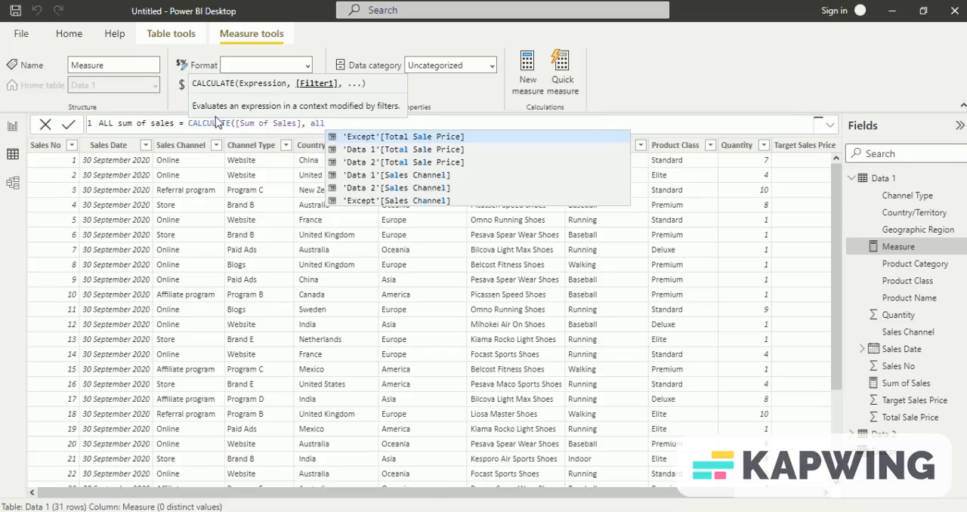
pyautogui.press('Tab')
pyautogui.press('BackSpace')
pyautogui.press('BackSpace')
pyautogui.press('BackSpace')
pyautogui.press('BackSpace')
pyautogui.press('BackSpace')
pyautogui.press('BackSpace')
pyautogui.press('BackSpace')
pyautogui.press('BackSpace')
pyautogui.press('BackSpace')
pyautogui.press('BackSpace')
pyautogui.press('BackSpace')
pyautogui.press('BackSpace')
pyautogui.press('BackSpace')
pyautogui.press('BackSpace')
pyautogui.press('BackSpace')
pyautogui.press('BackSpace')
pyautogui.press('BackSpace')
pyautogui.press('BackSpace')
pyautogui.press('BackSpace')
pyautogui.press('BackSpace')
pyautogui.press('BackSpace')
pyautogui.press('BackSpace')
pyautogui.press('BackSpace')
pyautogui.press('BackSpace')
pyautogui.press('BackSpace')
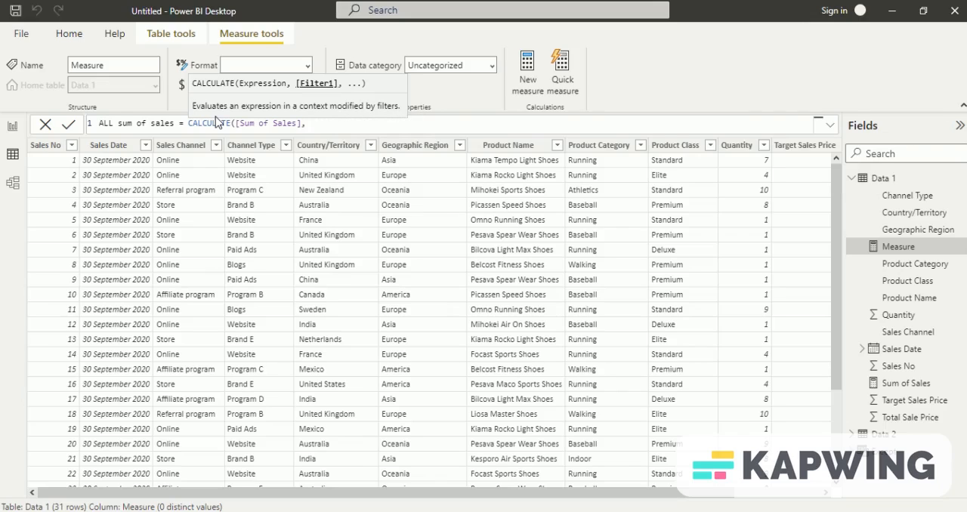
# Step: Add ALL('Data 1'[Geographic Region]) as the CALCULATE filter and commit the ALL sum of sales measure
pyautogui.write('Al')
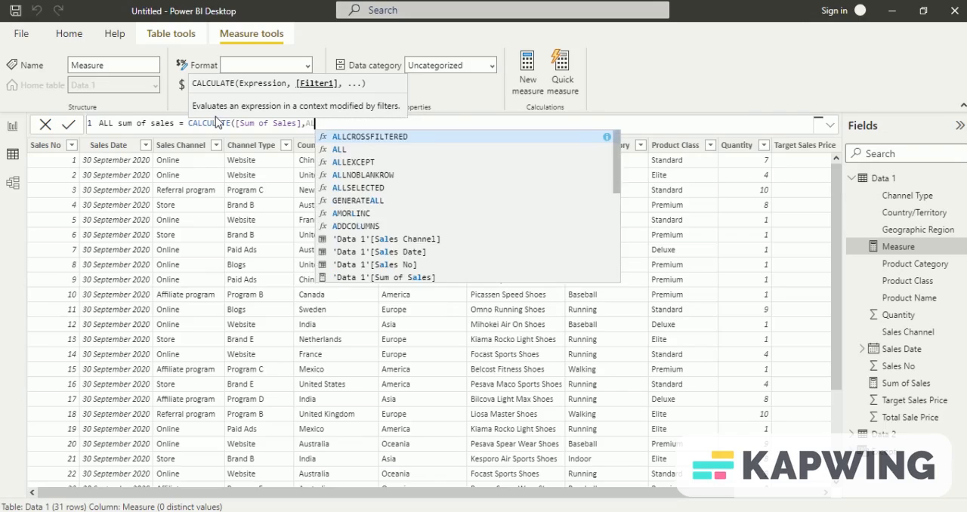
pyautogui.press('Down')
pyautogui.press('Tab')
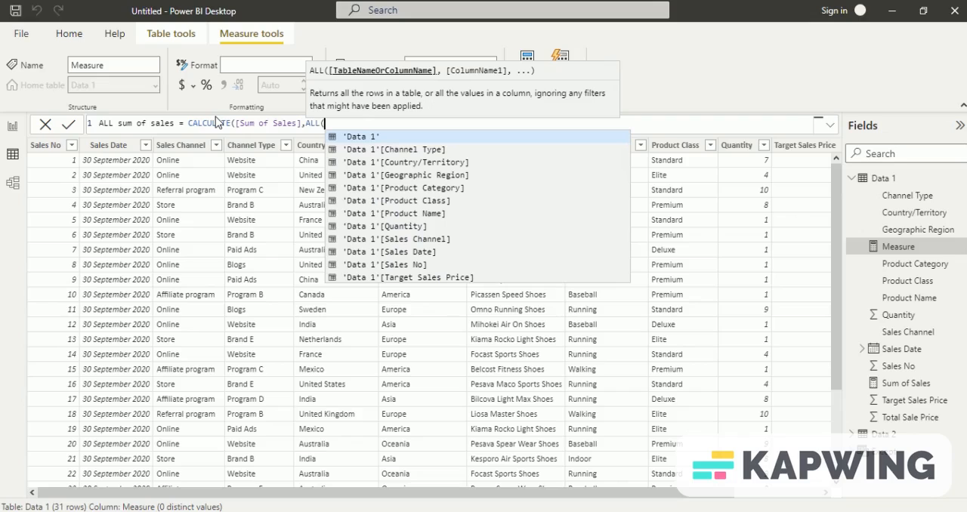
pyautogui.press('Tab')
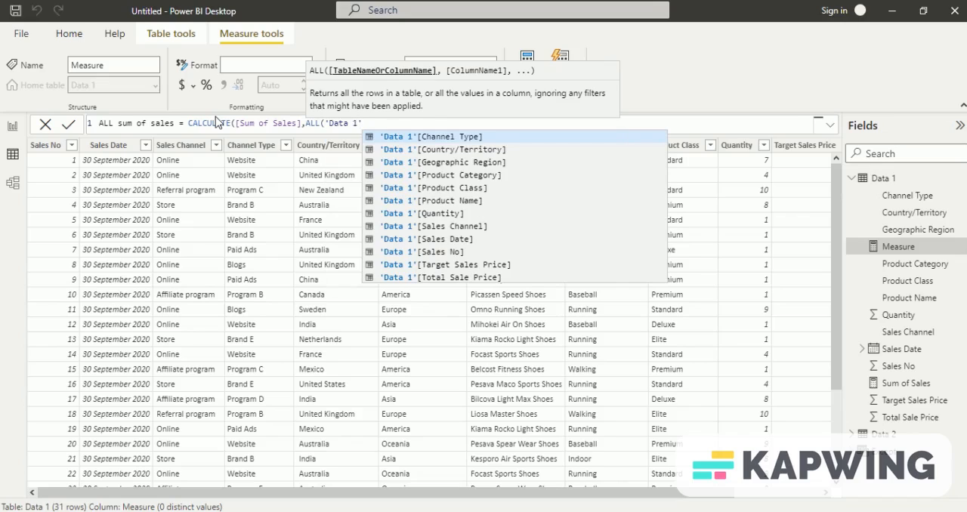
pyautogui.press('Down')
pyautogui.press('Down')
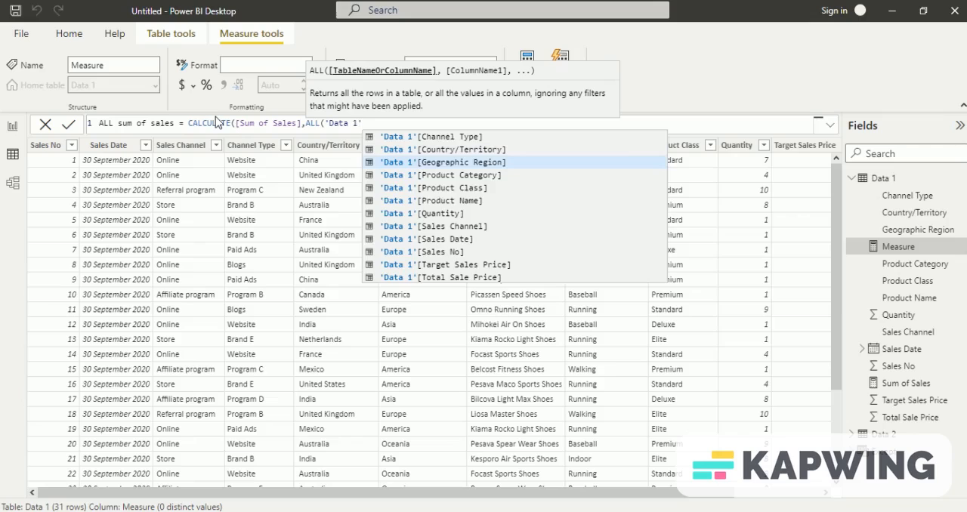
pyautogui.press('Tab')
pyautogui.write('))')
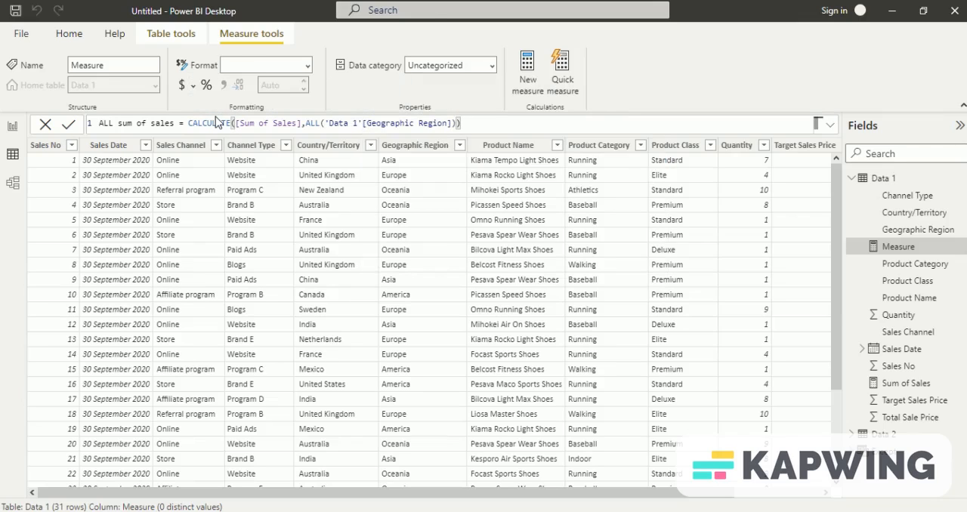
pyautogui.press('Return')
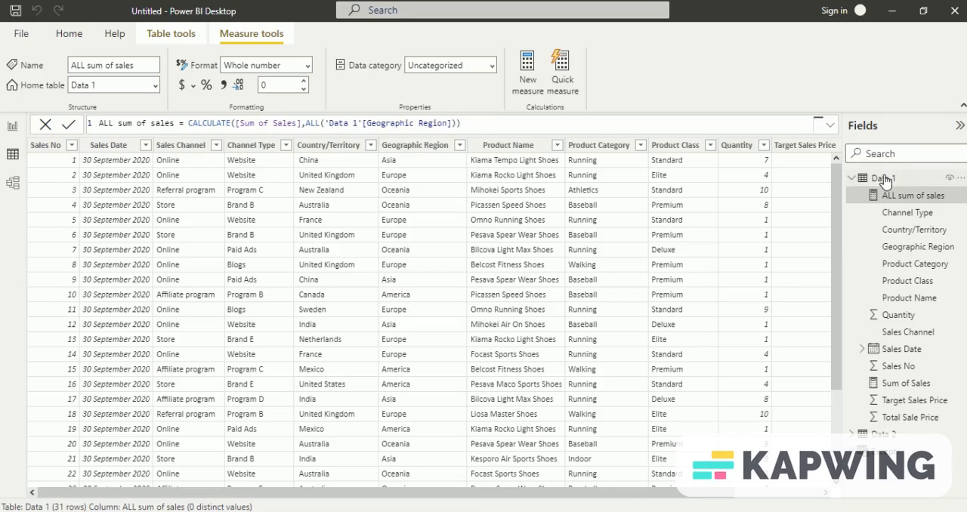
# Step: Create a third measure in the Data 1 table and name it "ALL EXCEPT"
pyautogui.click(884, 178)
pyautogui.rightClick(884, 176)
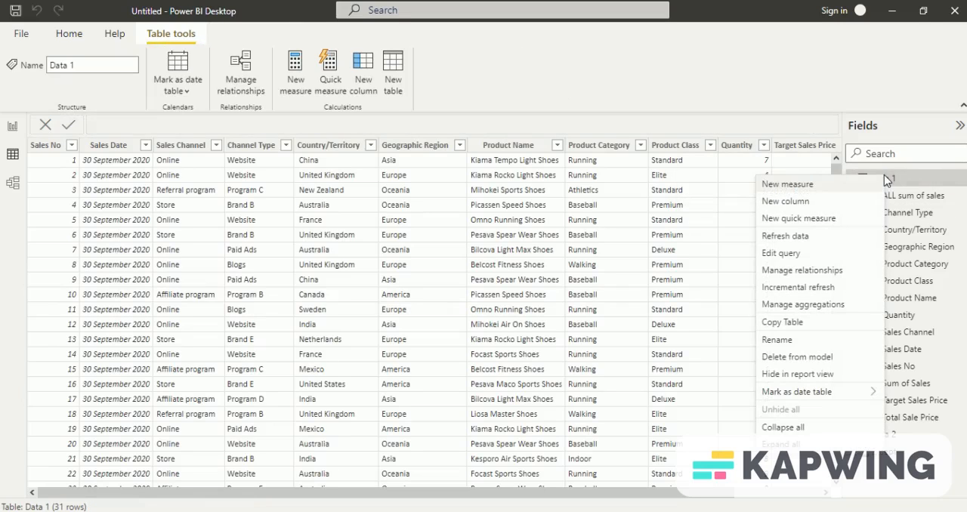
pyautogui.click(841, 188)
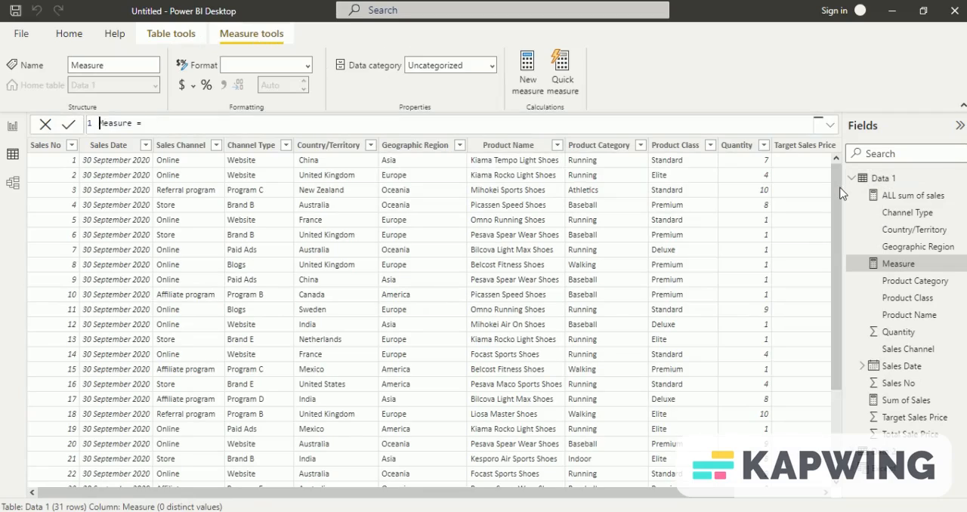
pyautogui.write('ALL EXCEPT = CAL')
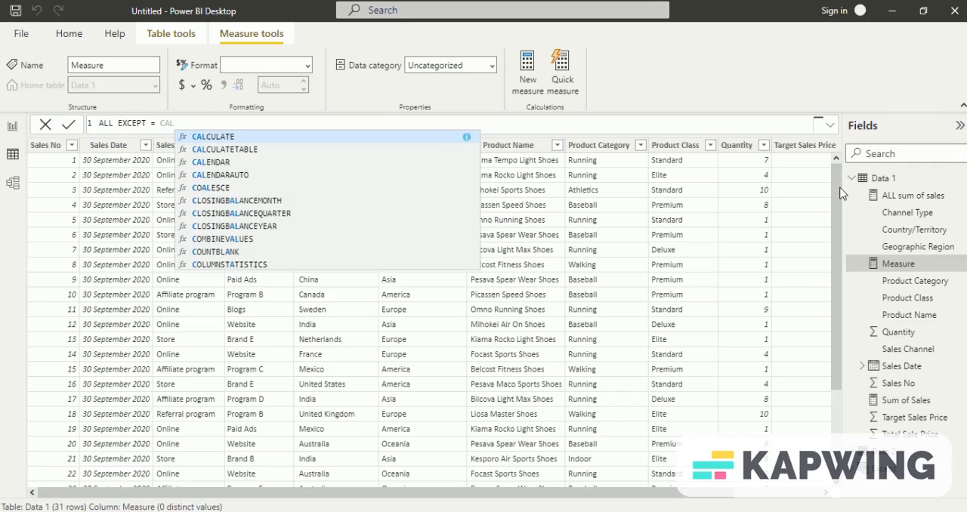
# Step: Begin the ALL EXCEPT formula with CALCULATE, using the [Sum of Sales] measure as its expression
pyautogui.press('Tab')
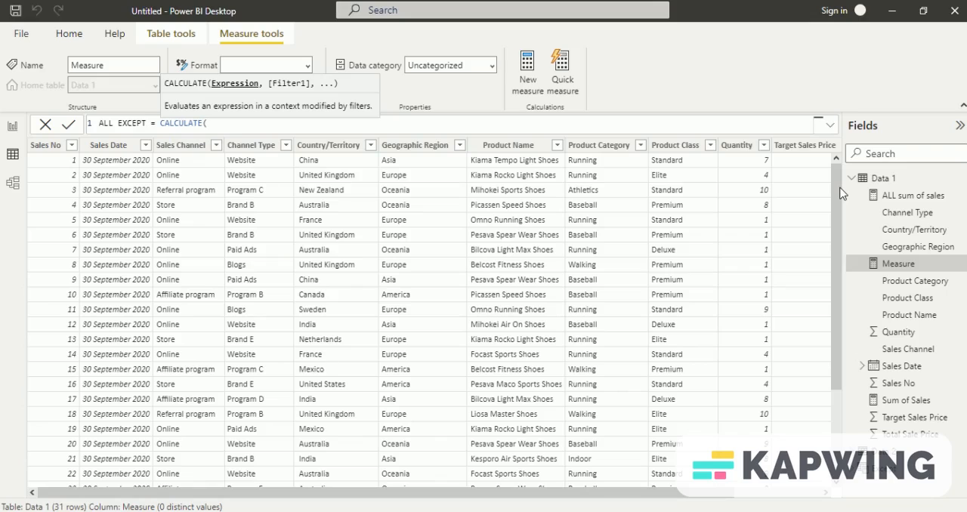
pyautogui.write('SUM')
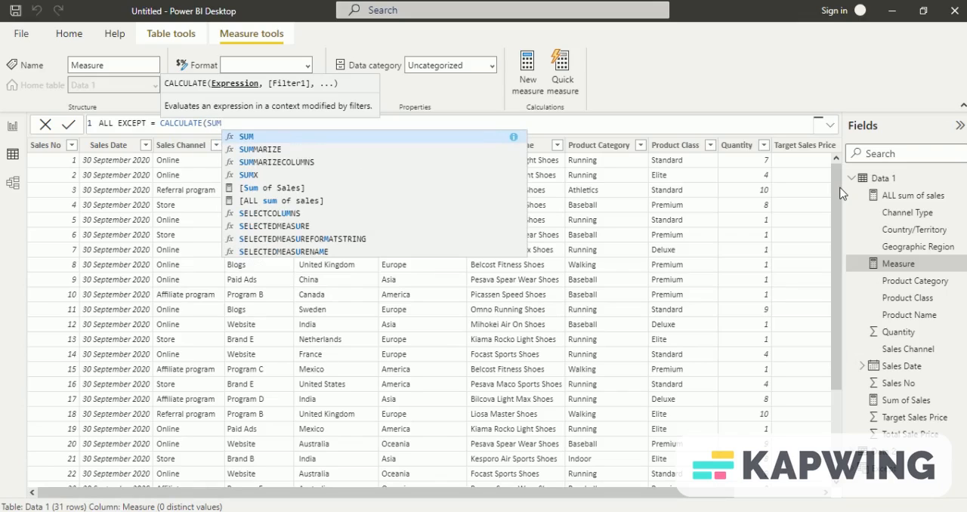
pyautogui.press('Down')
pyautogui.press('Down')
pyautogui.press('Down')
pyautogui.press('Down')
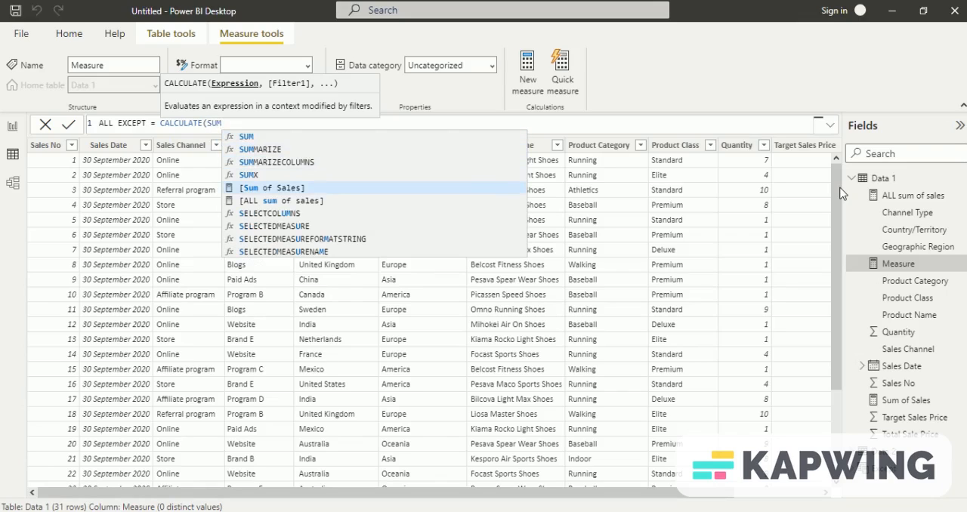
pyautogui.press('Tab')
# Step: Add ALLEXCEPT as the CALCULATE filter, with 'Data 1' as its table argument
pyautogui.write(', ')
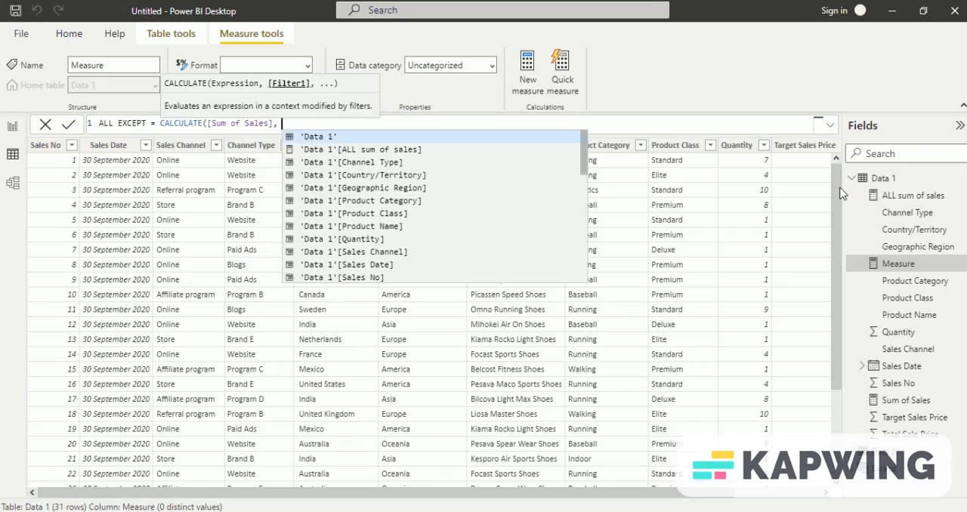
pyautogui.write('ALLEXCEPT')
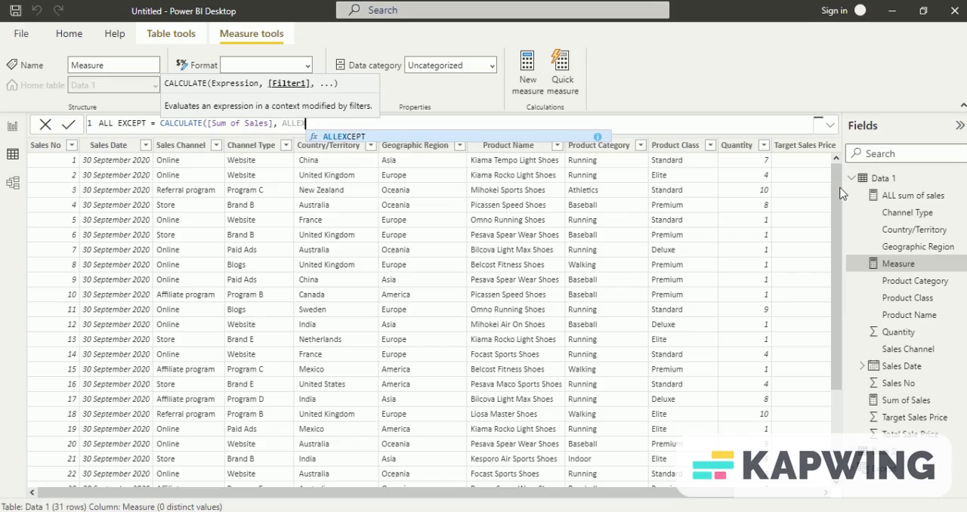
pyautogui.press('Tab')
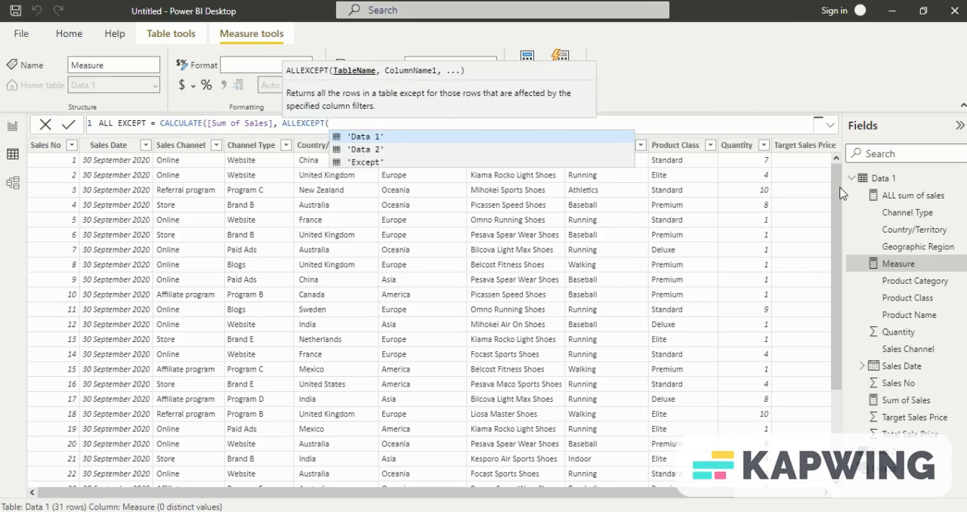
pyautogui.press('Tab')
pyautogui.write(',')
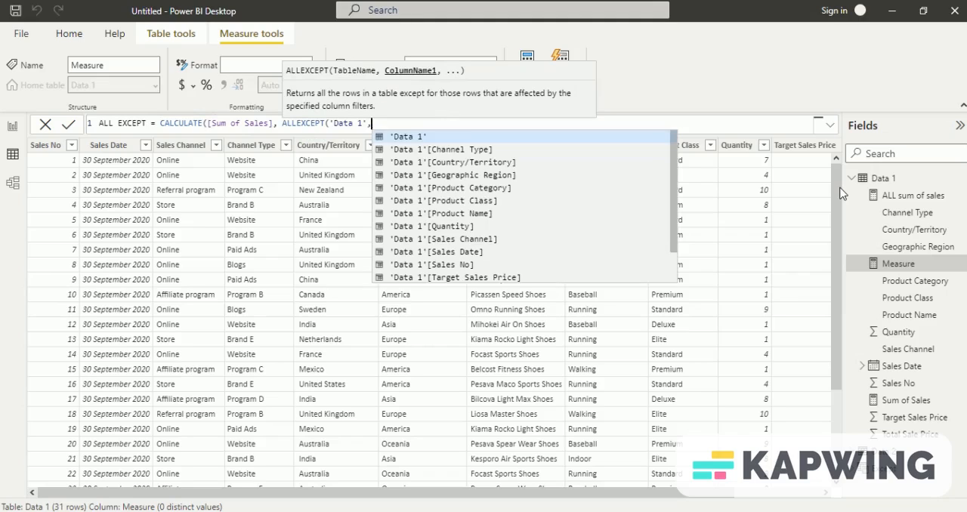
# Step: Set 'Data 1'[Geographic Region] as the ALLEXCEPT column, close the formula and commit the ALL EXCEPT measure
pyautogui.press('Down')
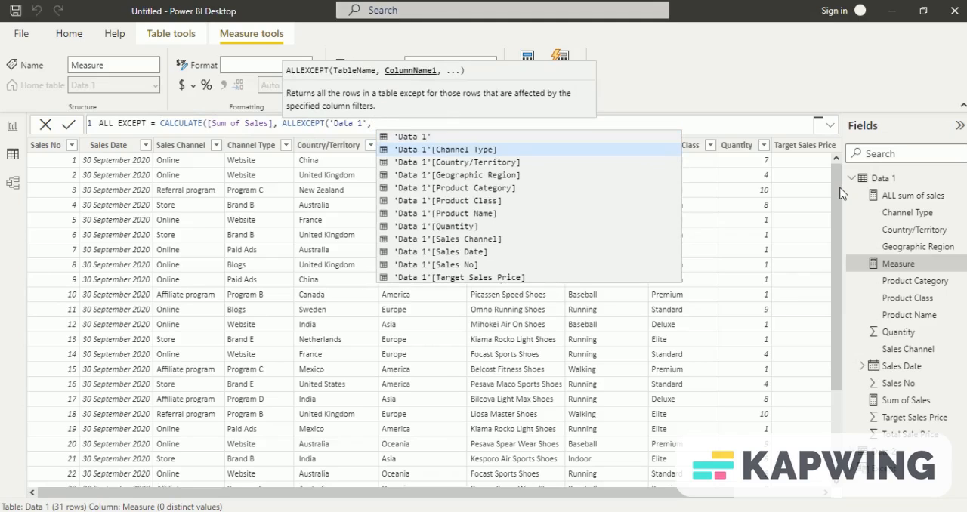
pyautogui.press('Down')
pyautogui.press('Down')
pyautogui.press('Down')
pyautogui.press('Down')
pyautogui.press('Down')
pyautogui.press('Down')
pyautogui.press('Down')
pyautogui.press('Down')
pyautogui.press('Down')
pyautogui.press('Down')
pyautogui.press('Down')
pyautogui.press('Down')
pyautogui.press('Down')
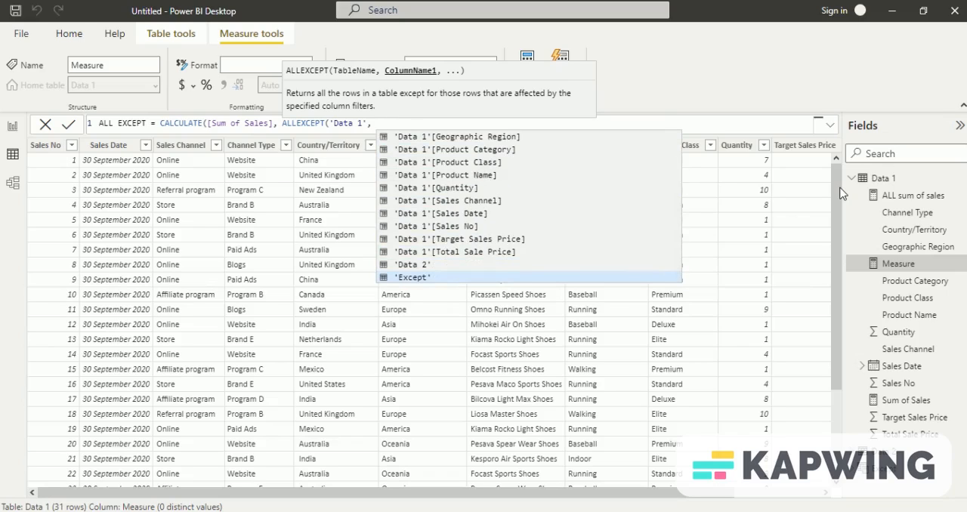
pyautogui.press('Up')
pyautogui.press('Up')
pyautogui.press('Up')
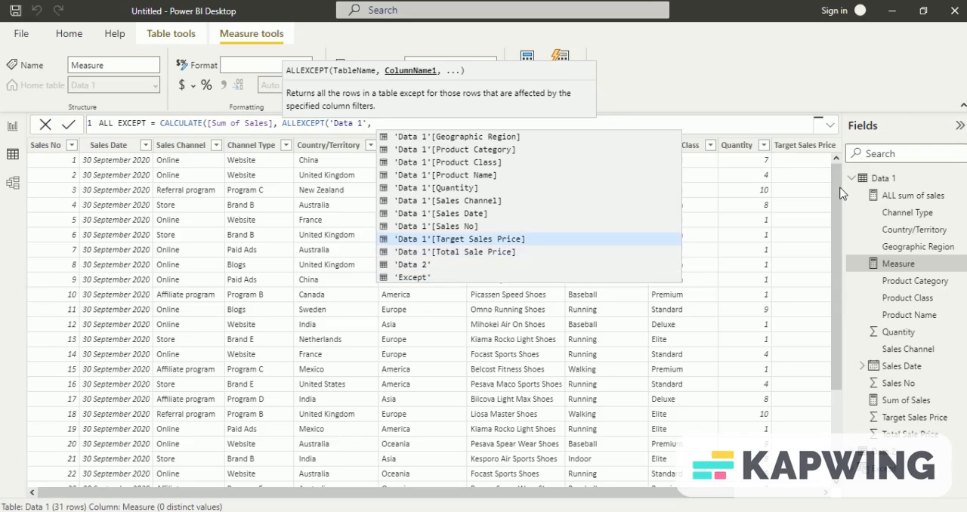
pyautogui.press('Up')
pyautogui.press('Up')
pyautogui.press('Up')
pyautogui.press('Up')
pyautogui.press('Up')
pyautogui.press('Up')
pyautogui.press('Up')
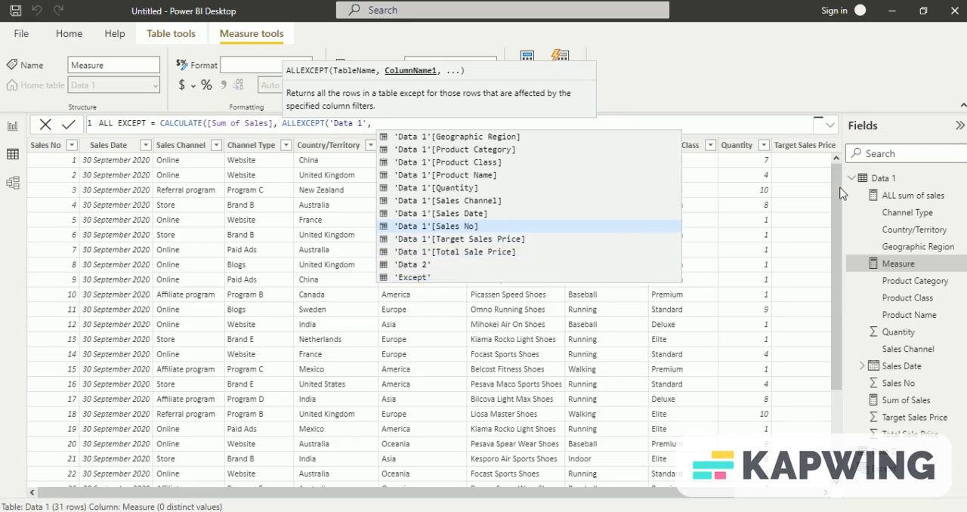
pyautogui.press('Up')
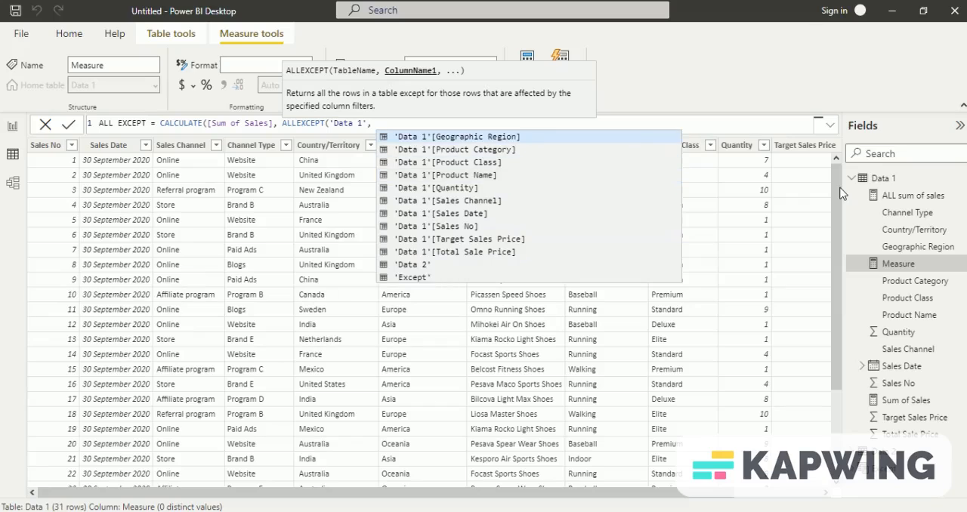
pyautogui.press('Tab')
pyautogui.write('))')
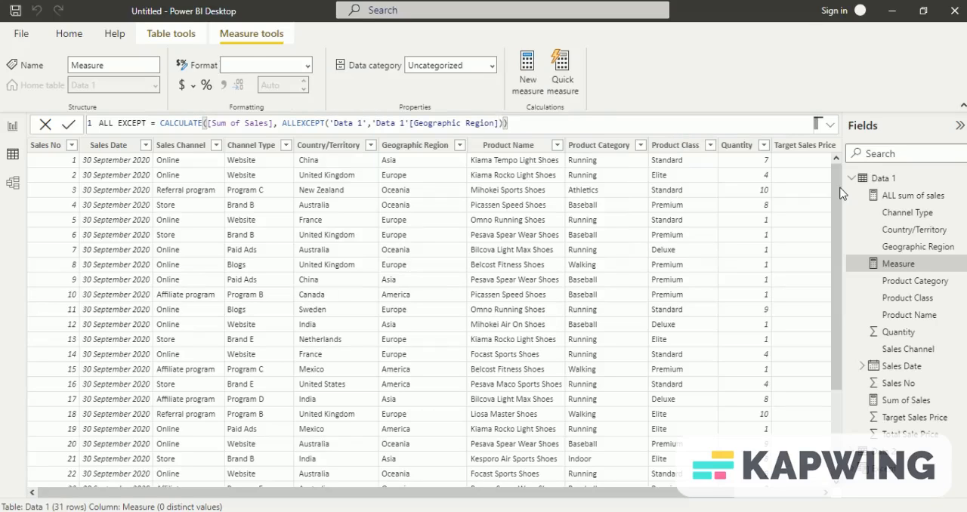
pyautogui.press('Return')
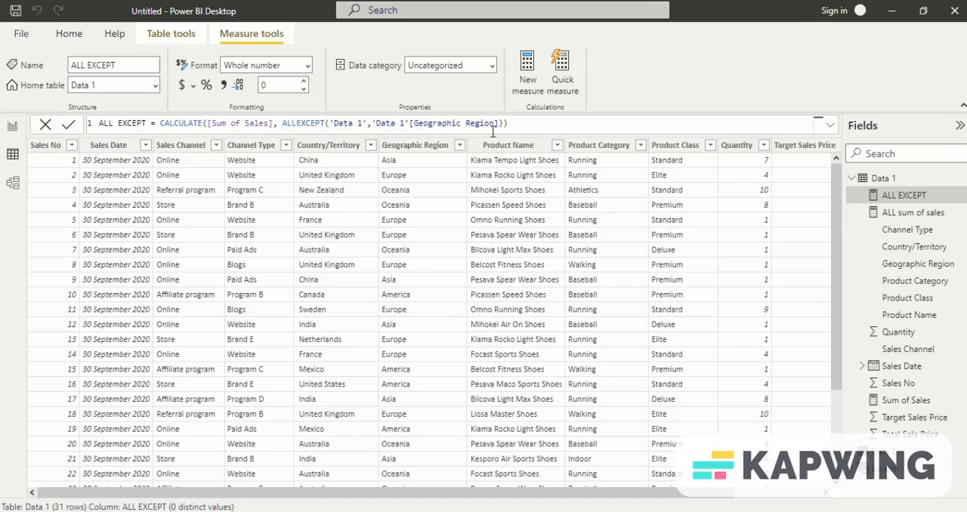
pyautogui.click(894, 182)
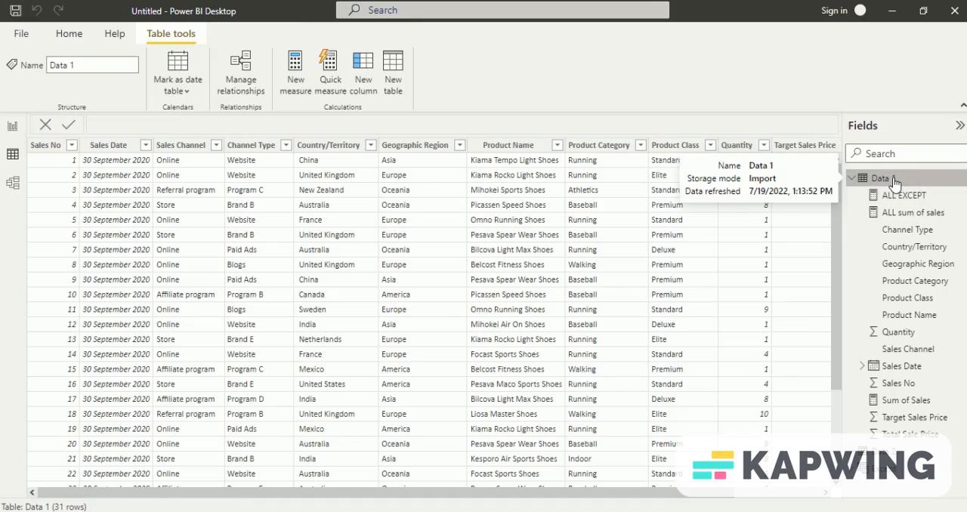
pyautogui.rightClick(894, 181)
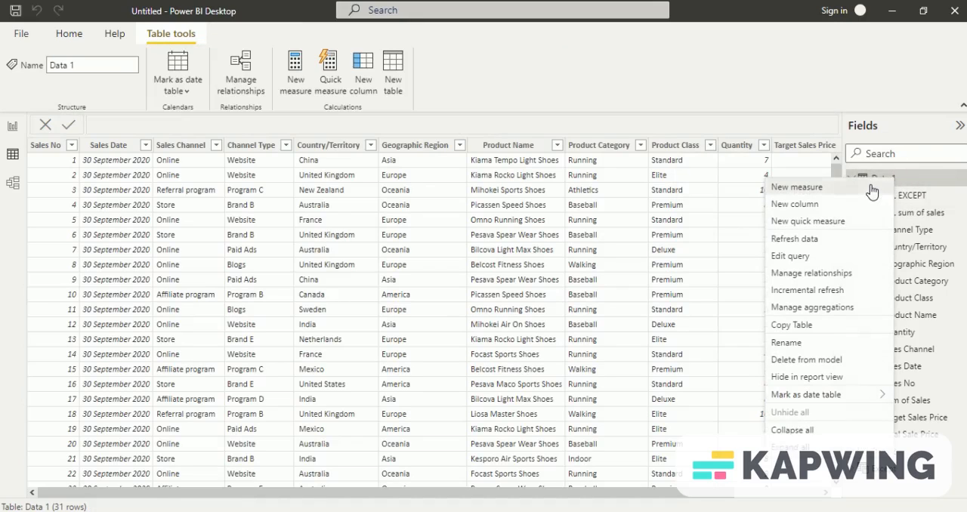
pyautogui.press('Escape')
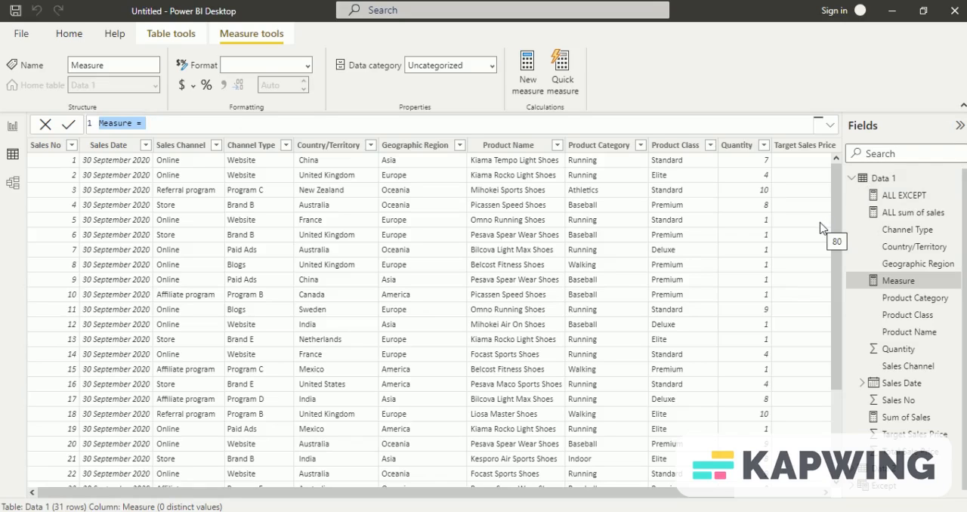
# Step: Create a fourth measure in the Data 1 table and name it "ALLSELECTED"
pyautogui.click(873, 179)
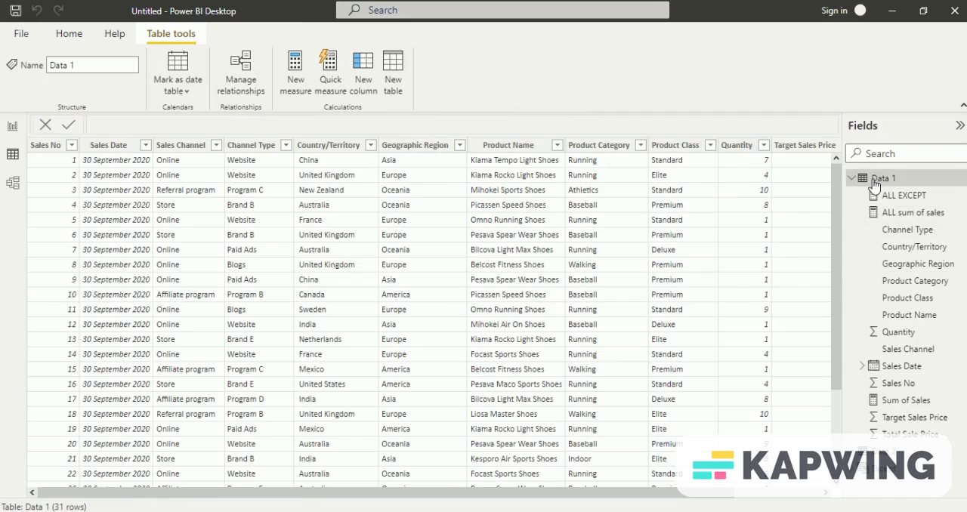
pyautogui.rightClick(873, 179)
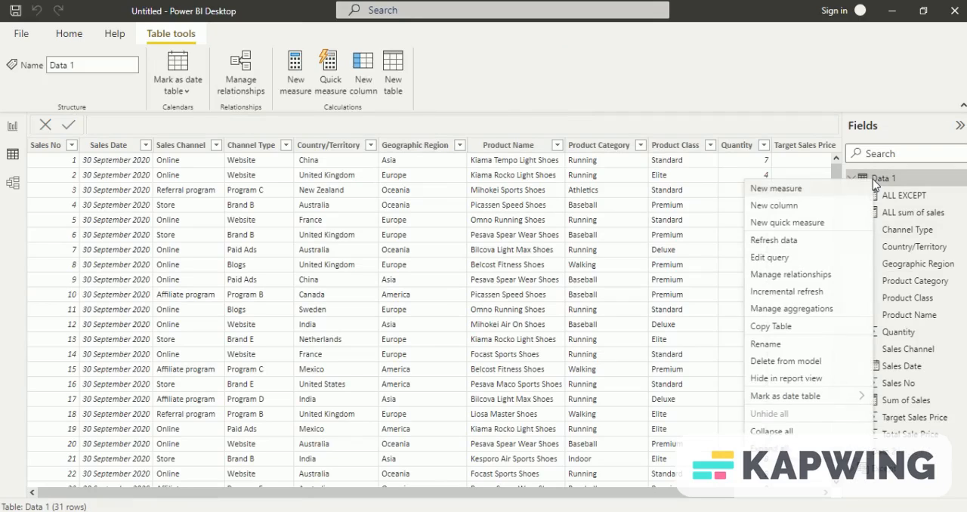
pyautogui.click(814, 193)
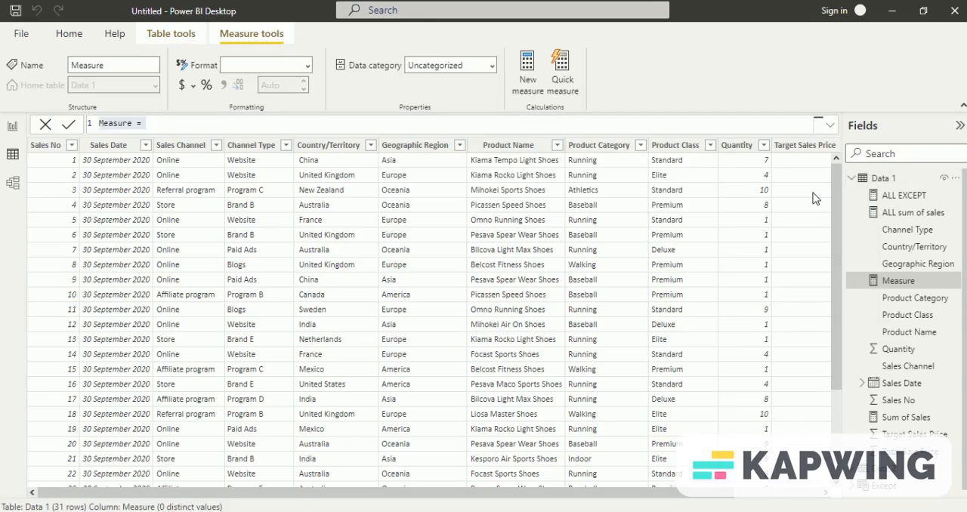
pyautogui.hotkey('ctrl', 'a')
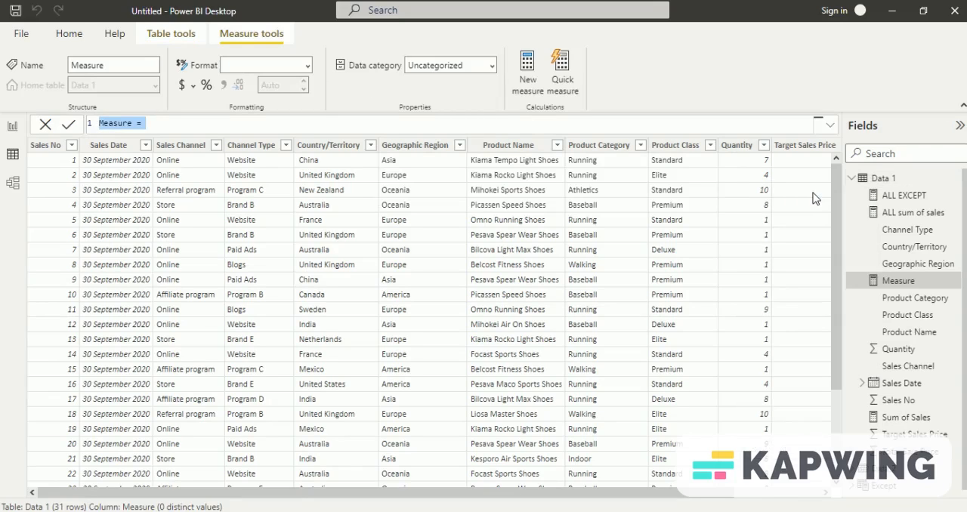
pyautogui.write('s')
pyautogui.press('BackSpace')
pyautogui.write('A')
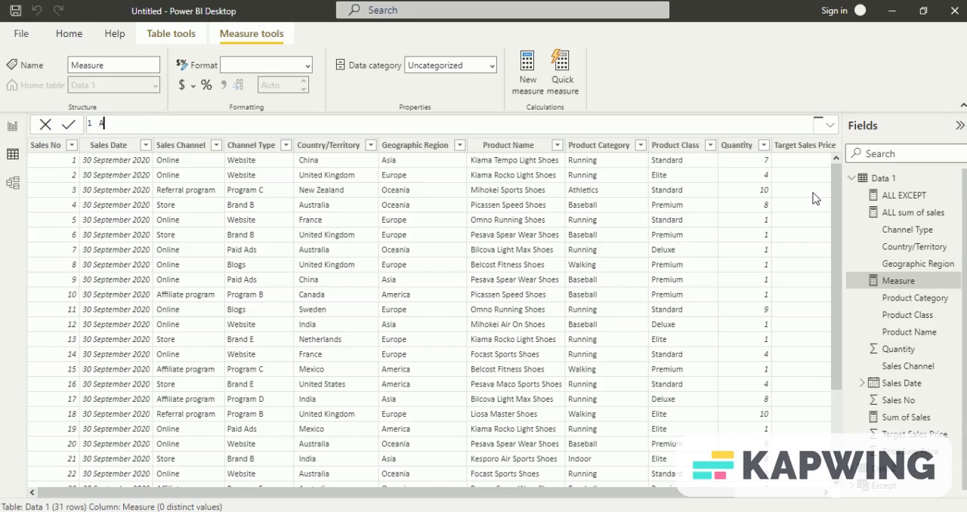
pyautogui.write('LLSELECTED = CALCULATE(')
# Step: Begin the ALLSELECTED formula with CALCULATE, using the [Sum of Sales] measure as its expression
pyautogui.press('Tab')
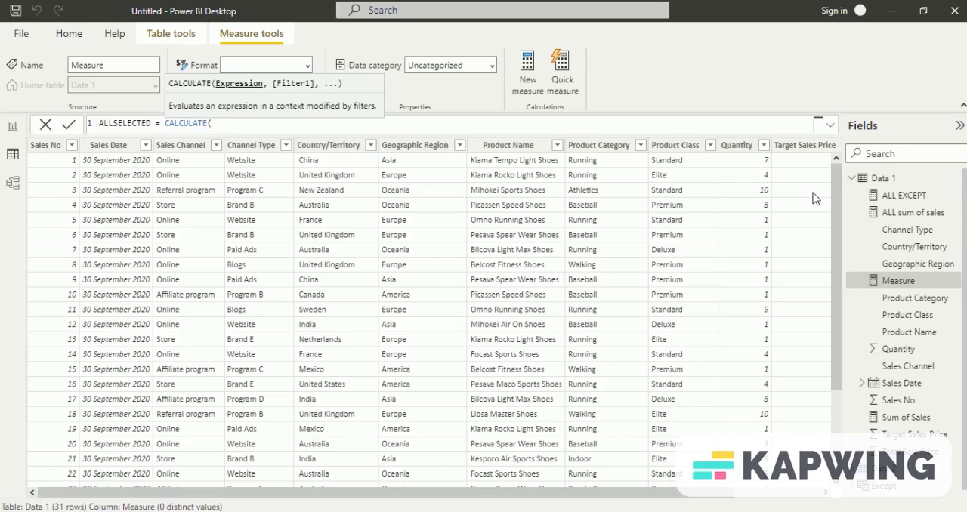
pyautogui.write('SUM')
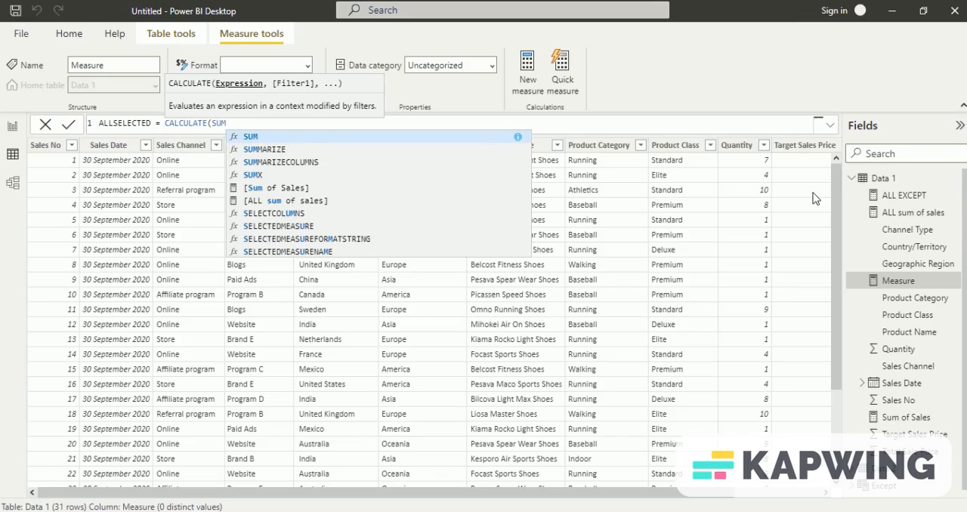
pyautogui.press('Down')
pyautogui.press('Down')
pyautogui.press('Down')
pyautogui.press('Down')
pyautogui.press('Tab')
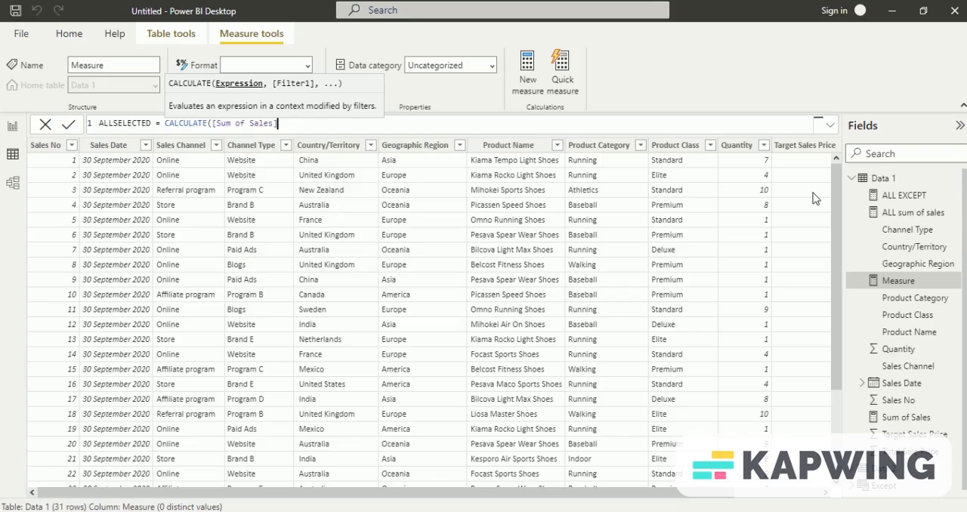
# Step: Add ALLSELECTED('Data 1'[Geographic Region]) as the CALCULATE filter and commit the ALLSELECTED measure
pyautogui.write(', ')
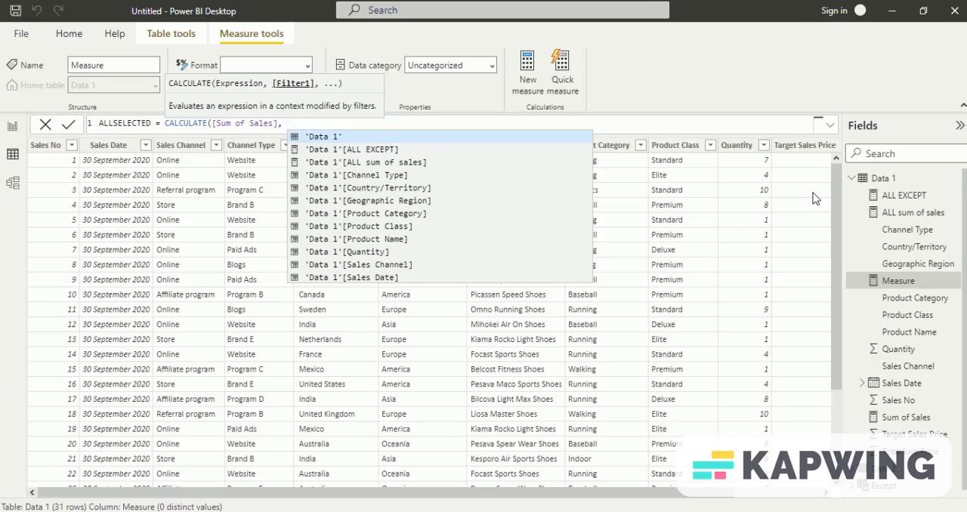
pyautogui.write('ALLSE')
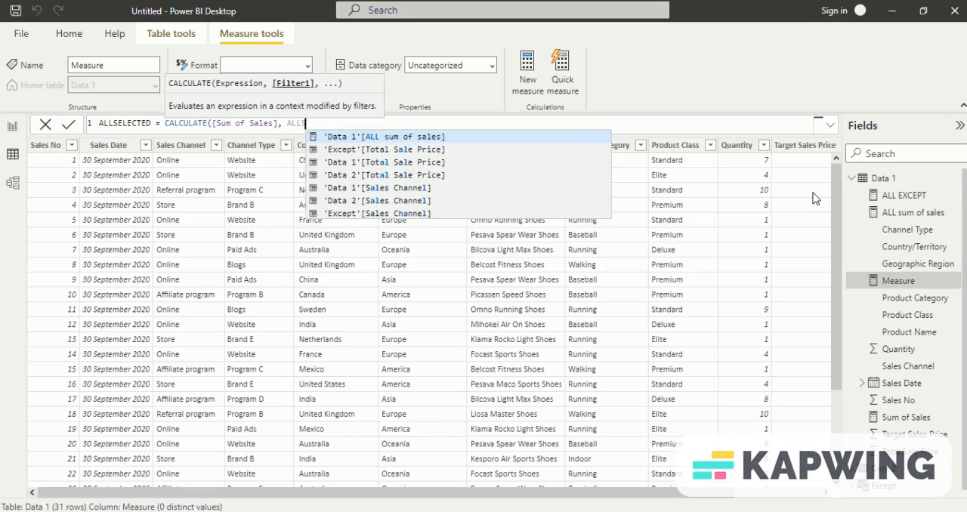
pyautogui.write('LE')
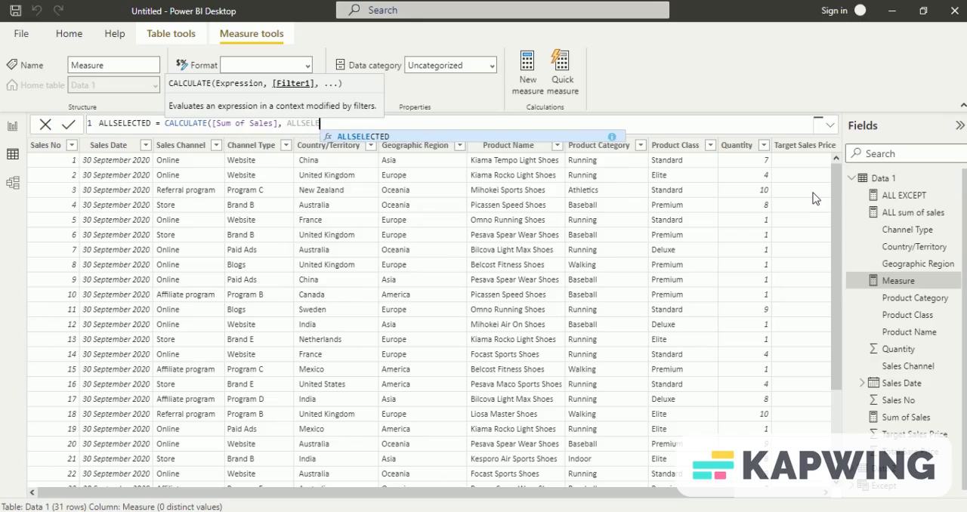
pyautogui.press('Tab')
pyautogui.press('Down')
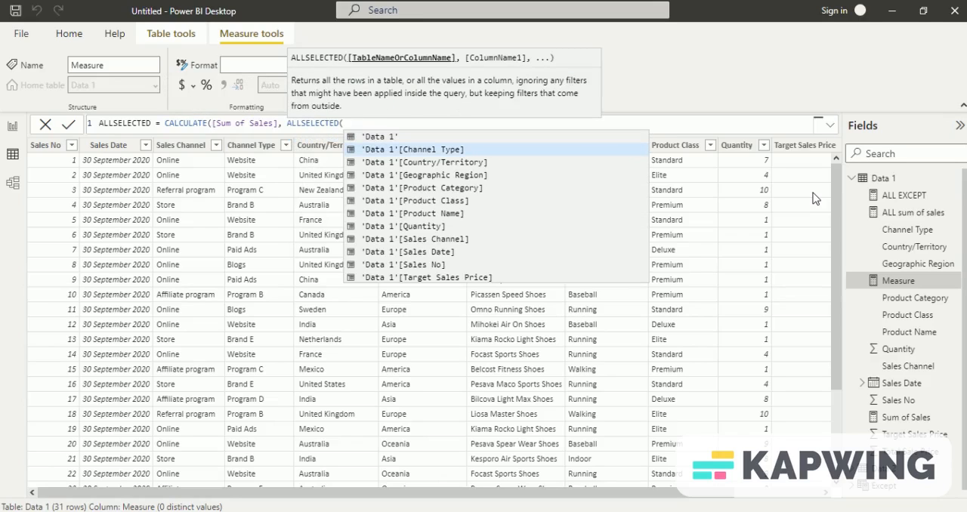
pyautogui.press('Down')
pyautogui.press('Down')
pyautogui.press('Tab')
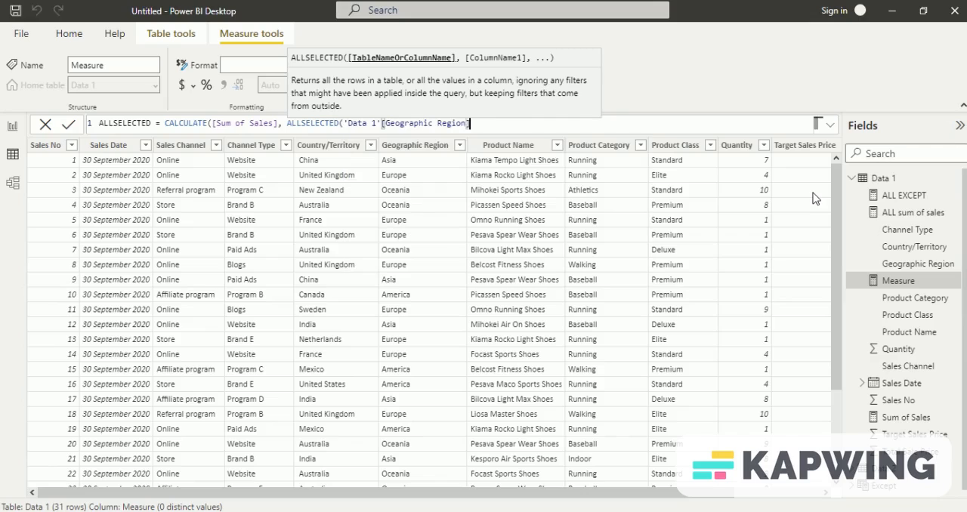
pyautogui.write('))')
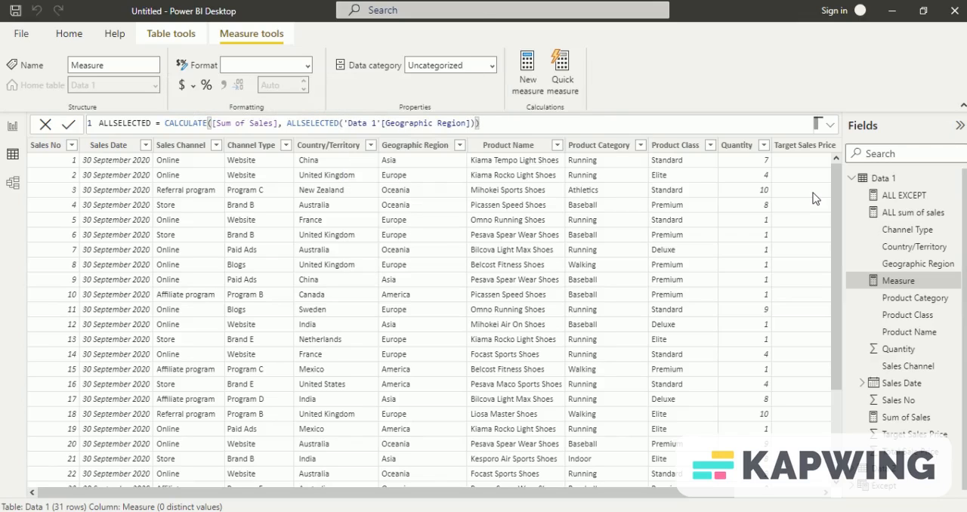
pyautogui.press('Return')
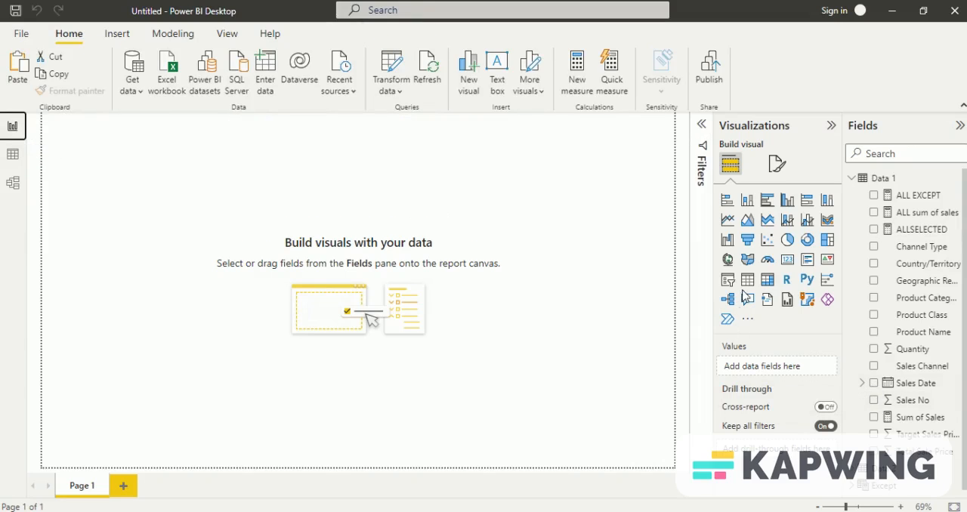
# Step: Insert a table visual with the Sales No field from Data 1 as its column, set to Don't summarize
pyautogui.click(747, 281)
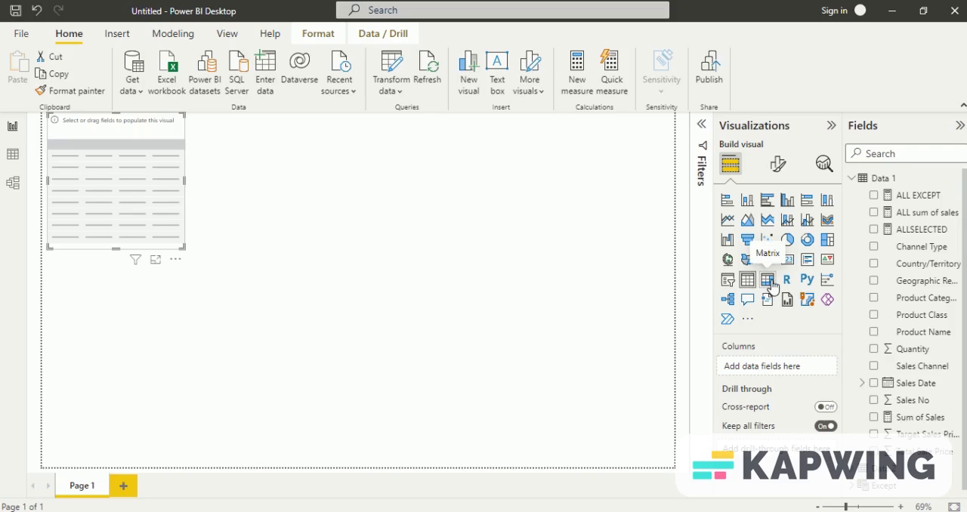
pyautogui.click(874, 403)
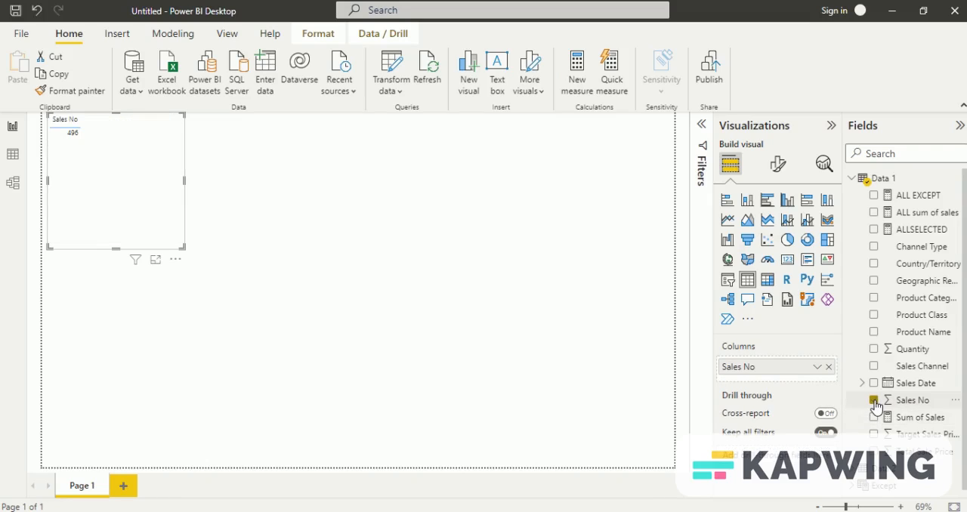
pyautogui.rightClick(795, 372)
pyautogui.click(638, 176)
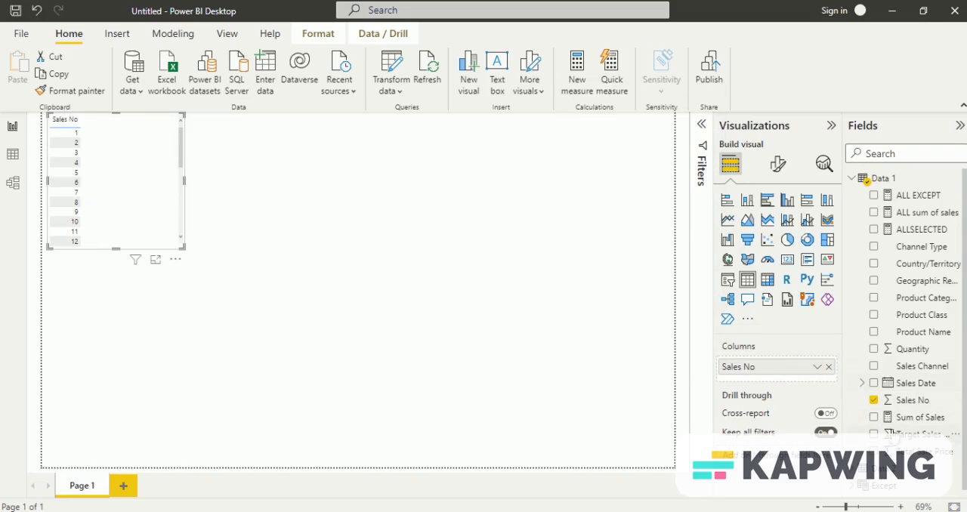
# Step: Add the Sum of Sales, ALL sum of sales, ALL EXCEPT and ALLSELECTED measures to the table visual as columns
pyautogui.click(874, 418)
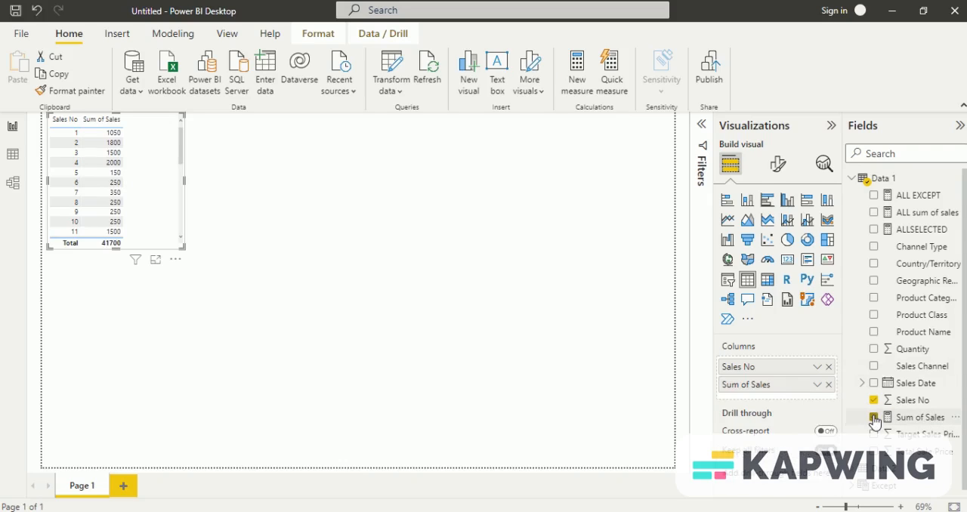
pyautogui.click(877, 217)
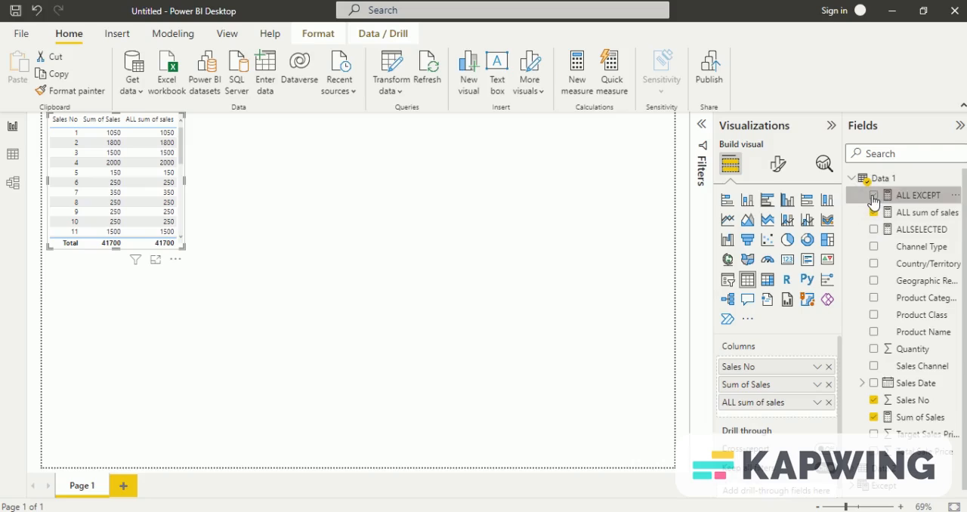
pyautogui.click(874, 196)
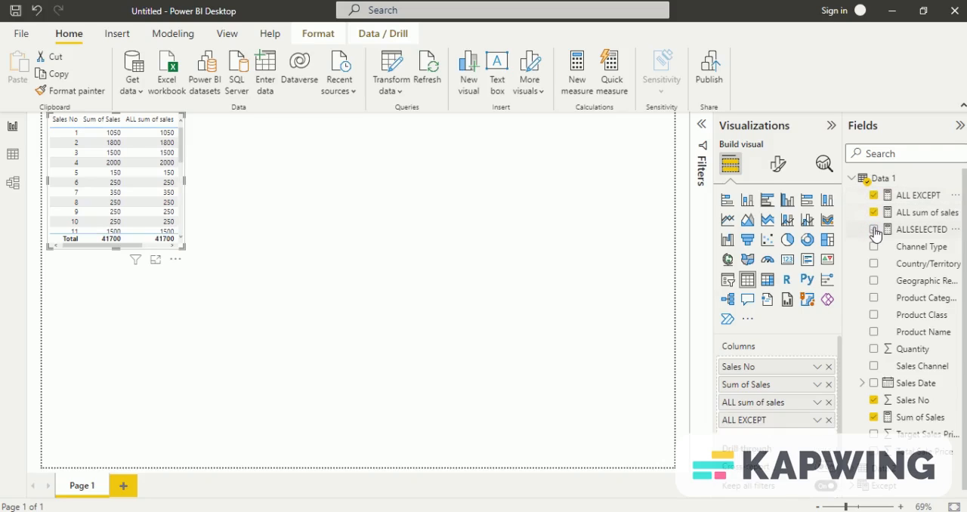
pyautogui.click(874, 231)
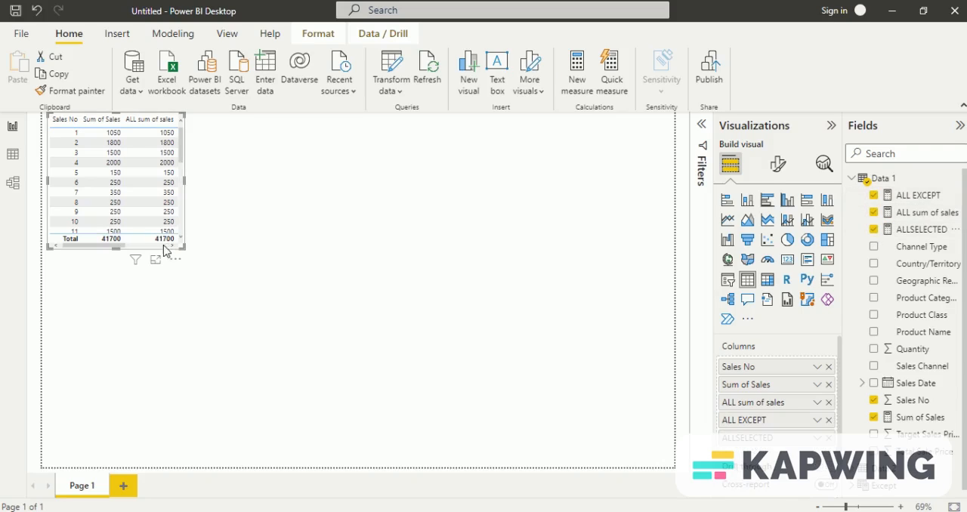
# Step: Enlarge the table visual to nearly the full page height and wide enough for all five columns, and deselect it
pyautogui.moveTo(182, 246); pyautogui.dragTo(272, 473)
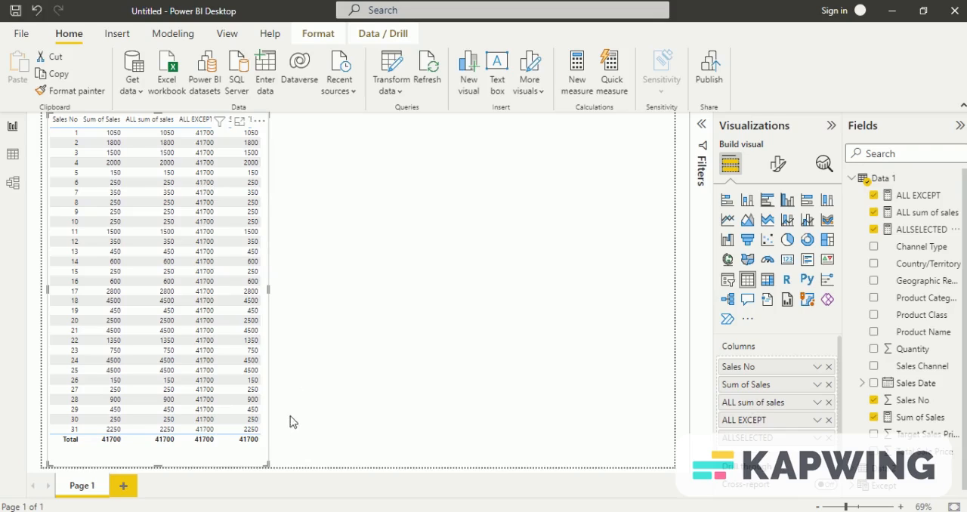
pyautogui.moveTo(271, 464); pyautogui.dragTo(323, 464)
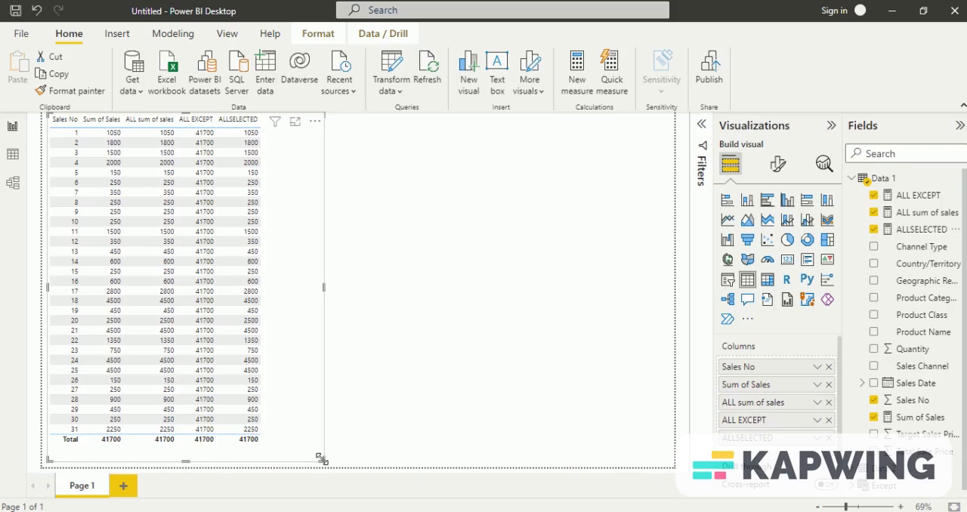
pyautogui.click(556, 321)
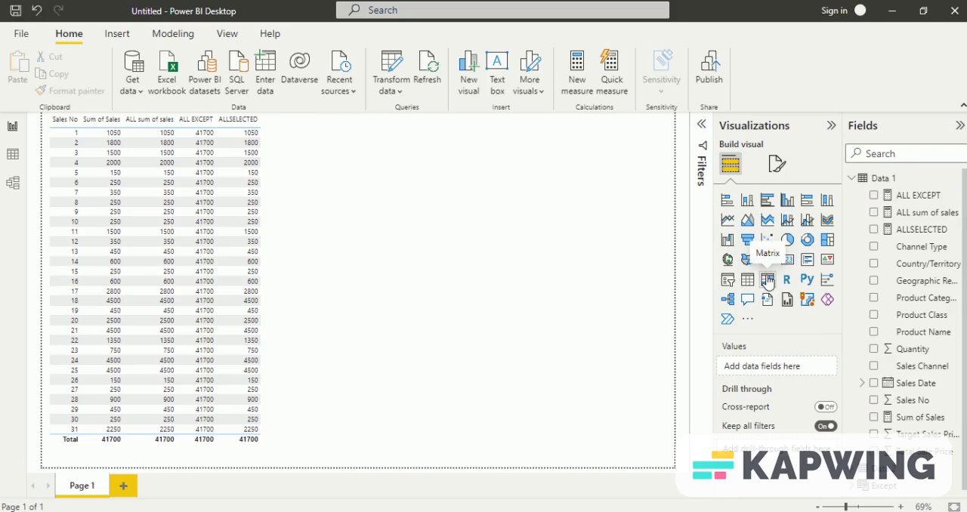
# Step: Add a Geographic Region slicer beside the table, discarding the stray matrix visual, and shrink the slicer to fit its region list
pyautogui.click(768, 282)
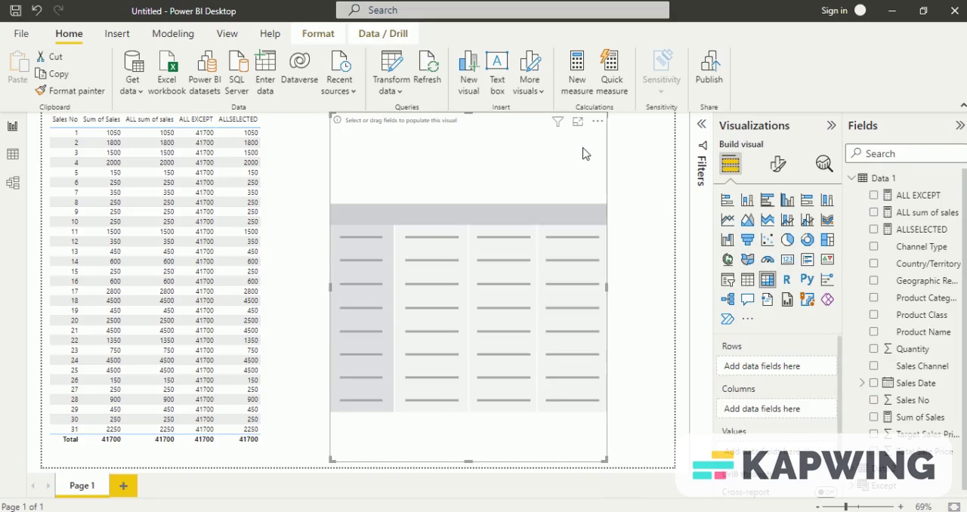
pyautogui.press('Delete')
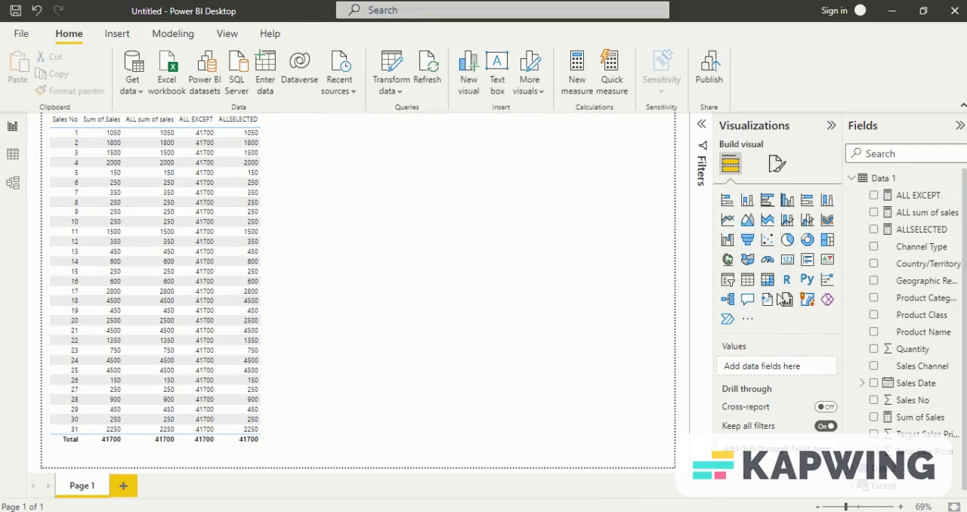
pyautogui.click(728, 280)
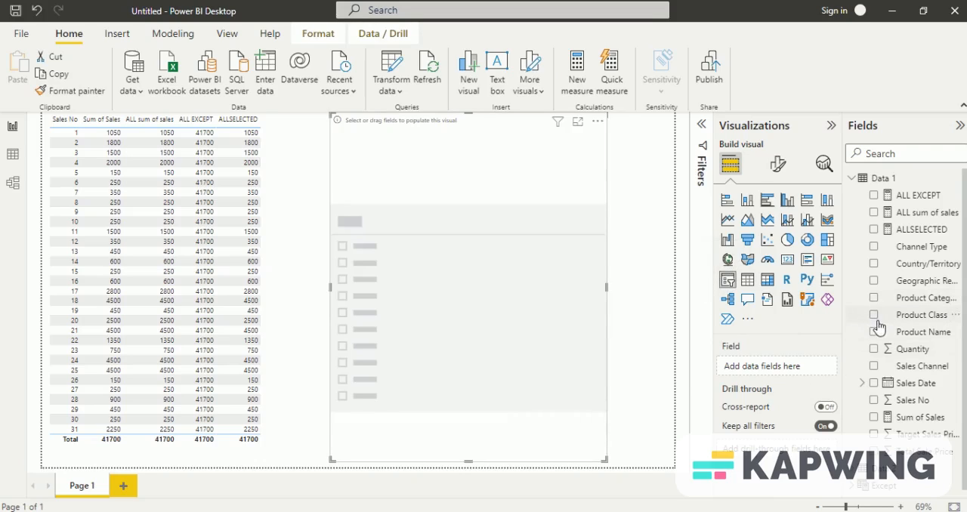
pyautogui.click(875, 281)
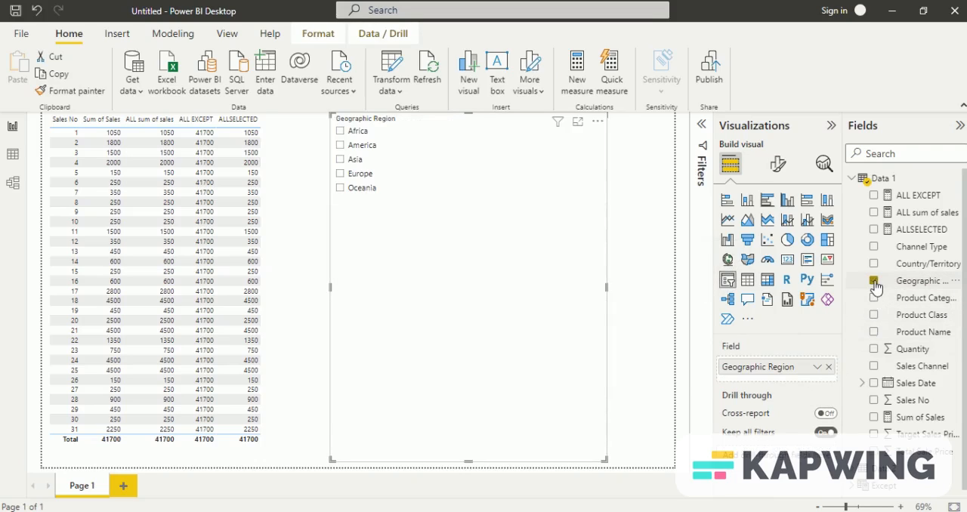
pyautogui.moveTo(604, 459); pyautogui.dragTo(489, 211)
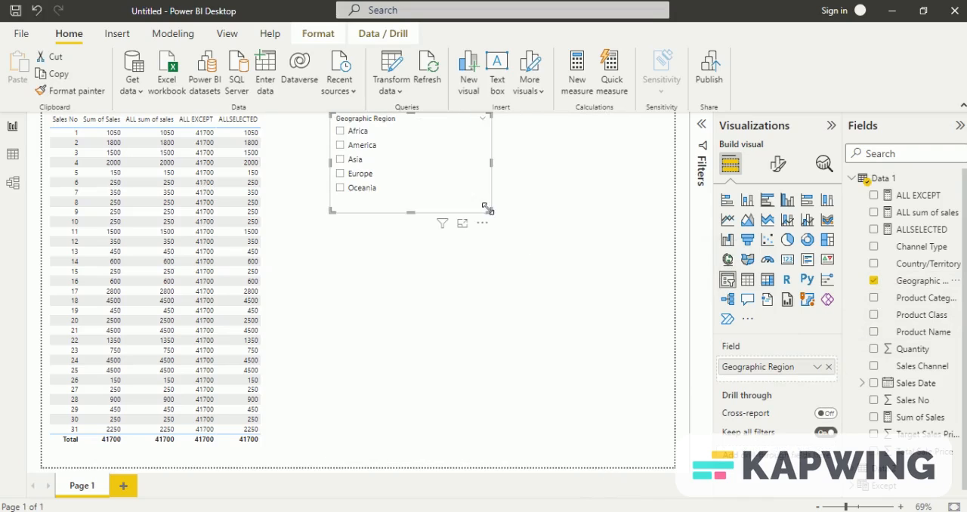
# Step: Filter the table by each region in turn, from Africa through America, Asia and Europe to Oceania, to compare the measures
pyautogui.click(341, 131)
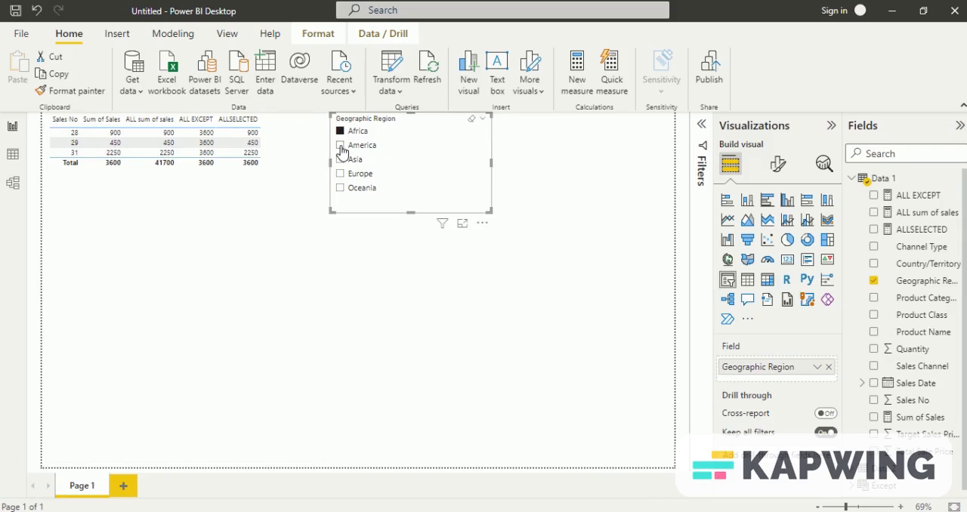
pyautogui.click(341, 146)
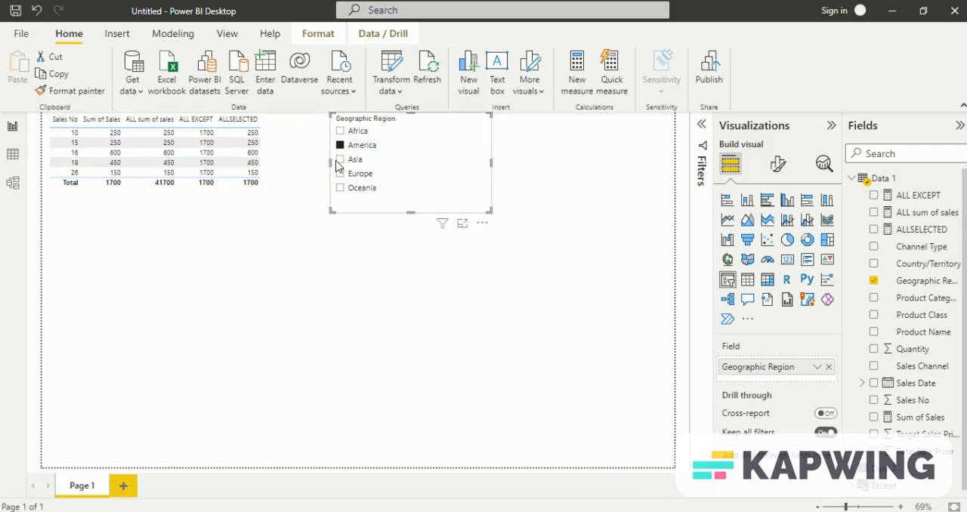
pyautogui.click(341, 160)
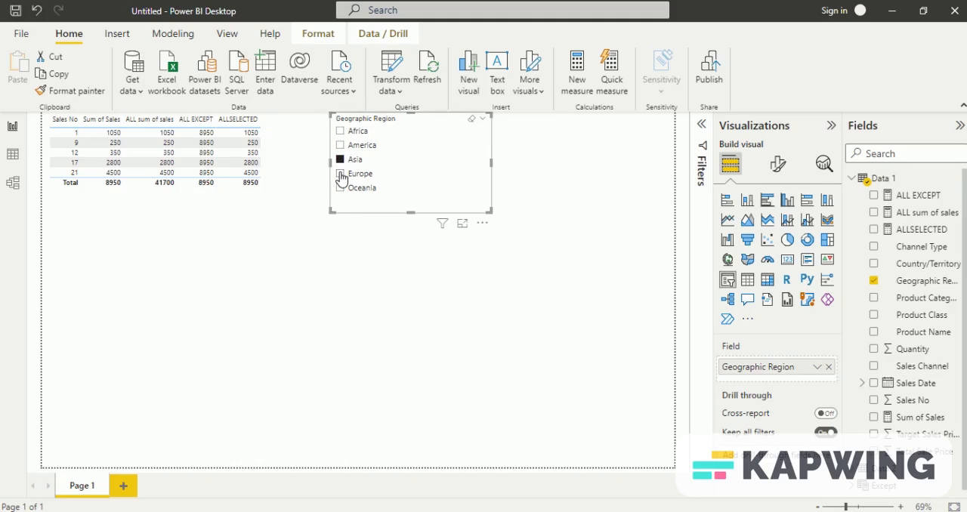
pyautogui.click(341, 175)
pyautogui.click(341, 189)
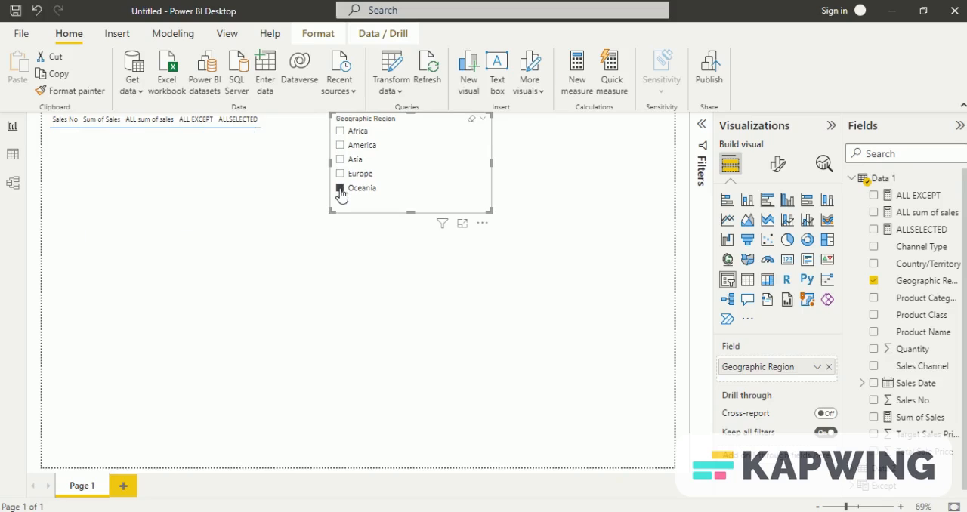
# Step: Switch the region filter back through Europe, Asia and America to Africa, and select the table visual
pyautogui.click(340, 175)
pyautogui.click(341, 160)
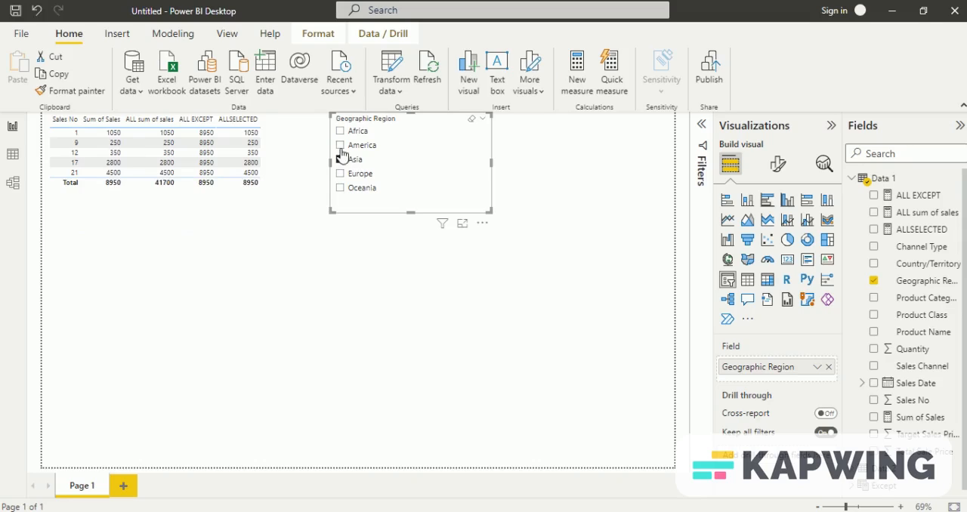
pyautogui.click(340, 145)
pyautogui.click(340, 131)
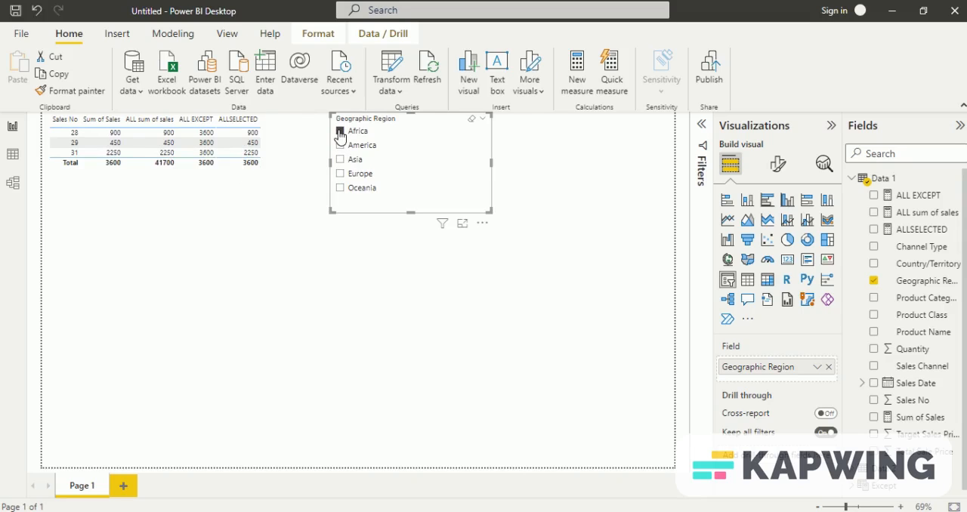
pyautogui.click(210, 336)
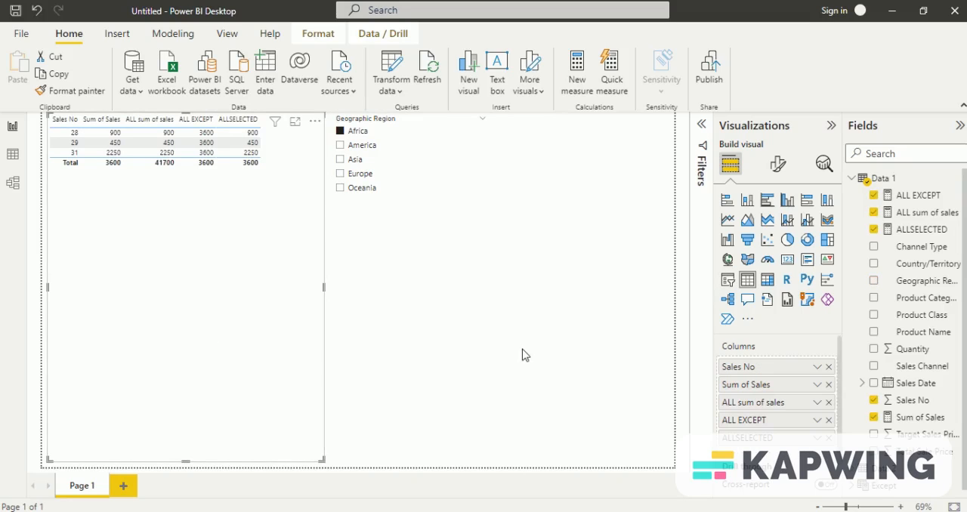